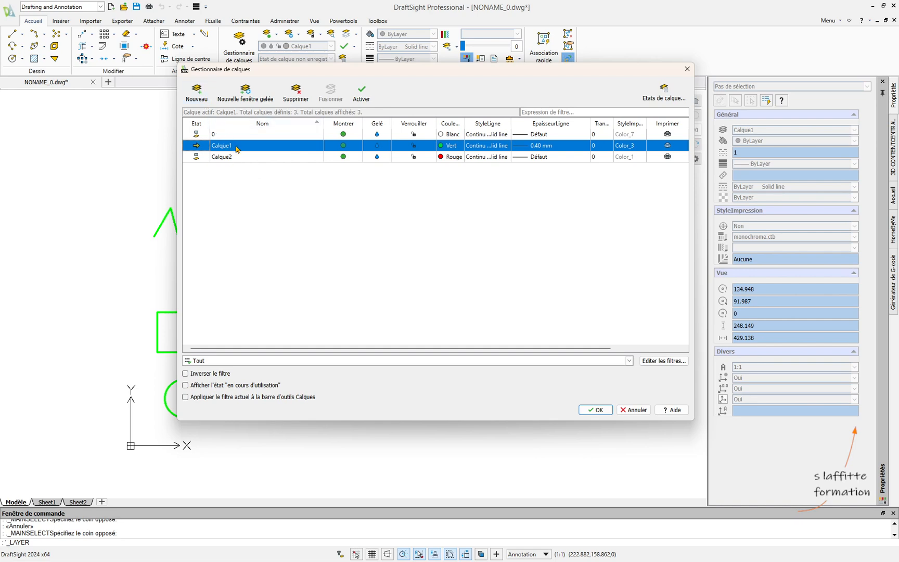
# - Create two new layers, one copying Calque1's settings and one copying Calque2's, and sort the layer list by name in ascending order
pyautogui.click(198, 93)
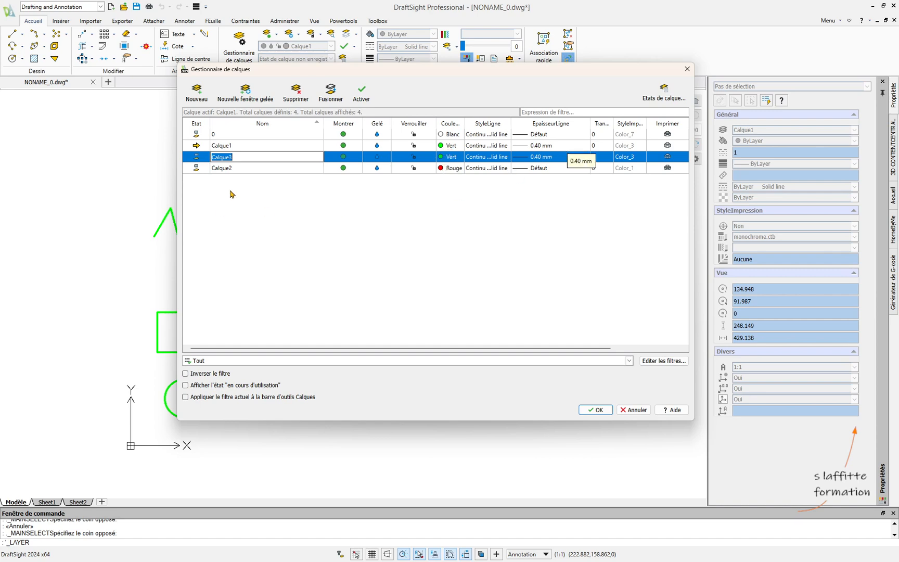
pyautogui.click(237, 168)
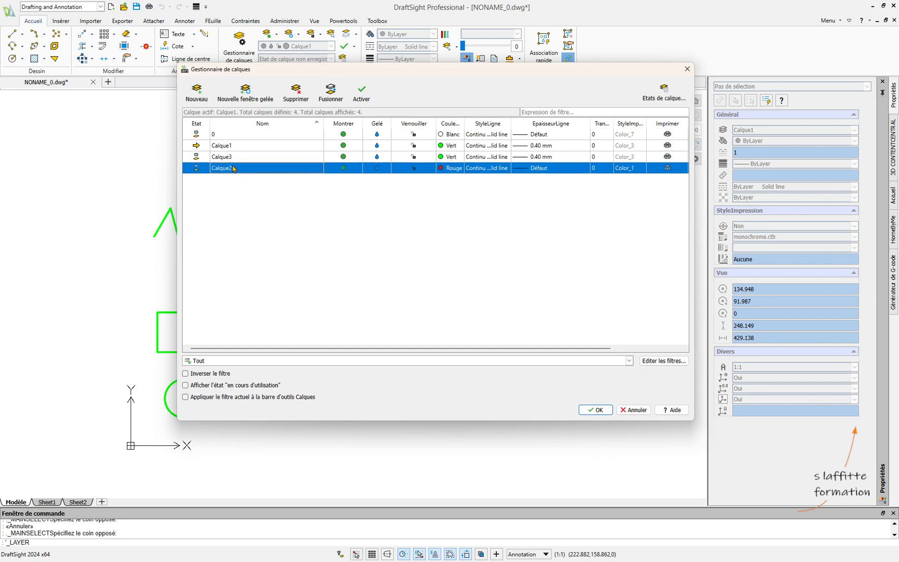
pyautogui.click(198, 99)
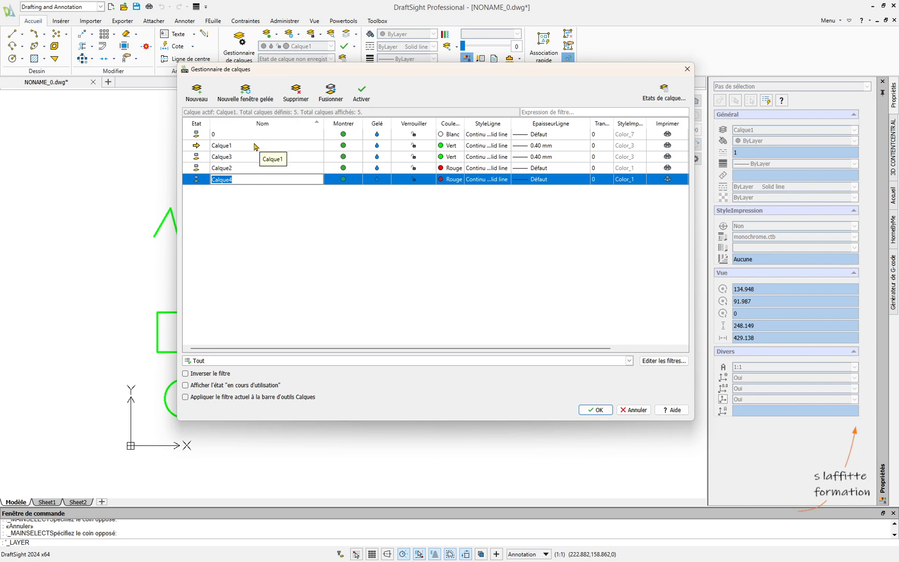
pyautogui.click(289, 216)
pyautogui.click(267, 128)
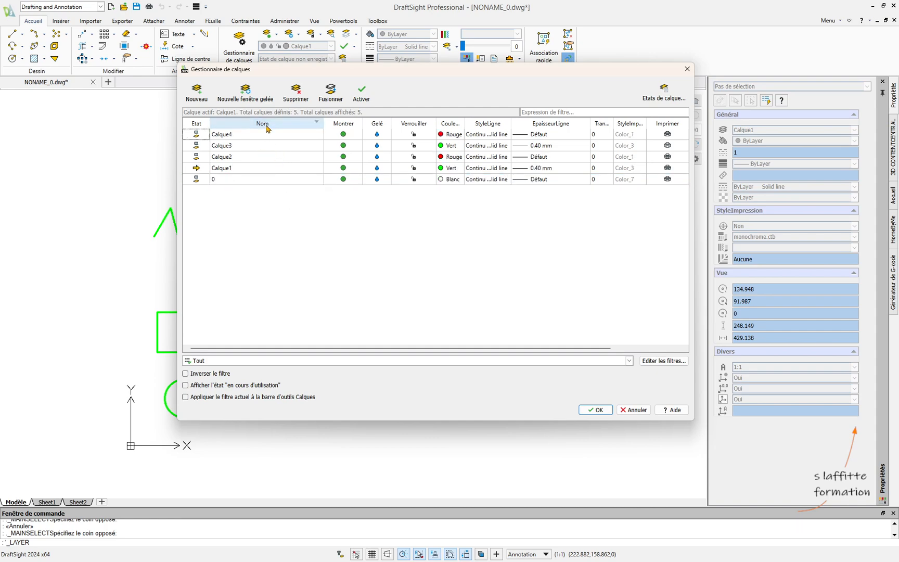
pyautogui.click(267, 128)
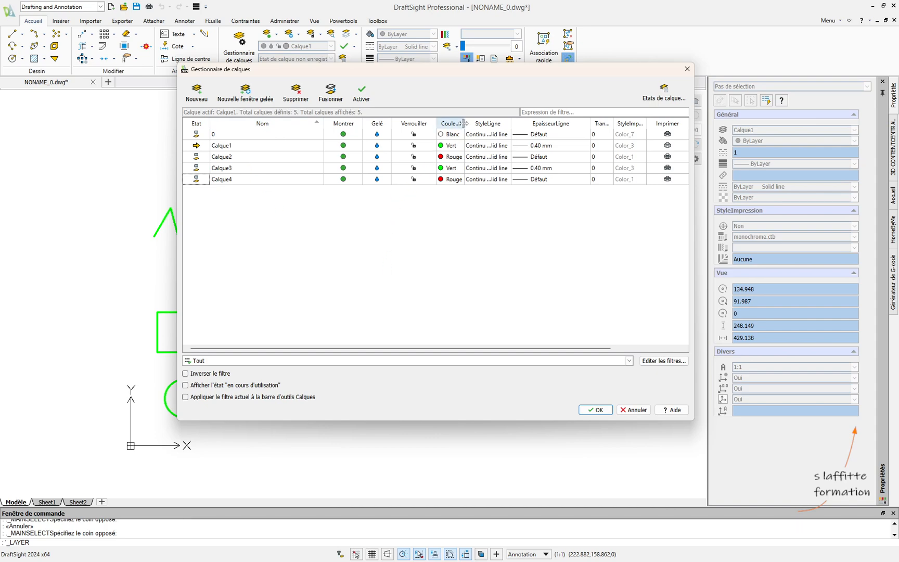
# - Set the line colour of layer Calque3 to Bleu and that of Calque4 to colour index 36
pyautogui.moveTo(464, 124); pyautogui.dragTo(482, 124)
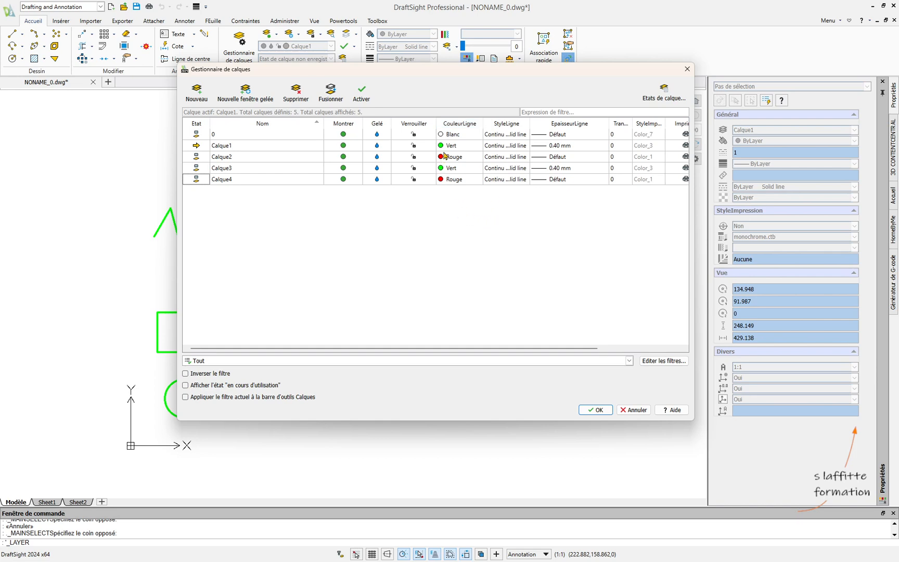
pyautogui.click(441, 170)
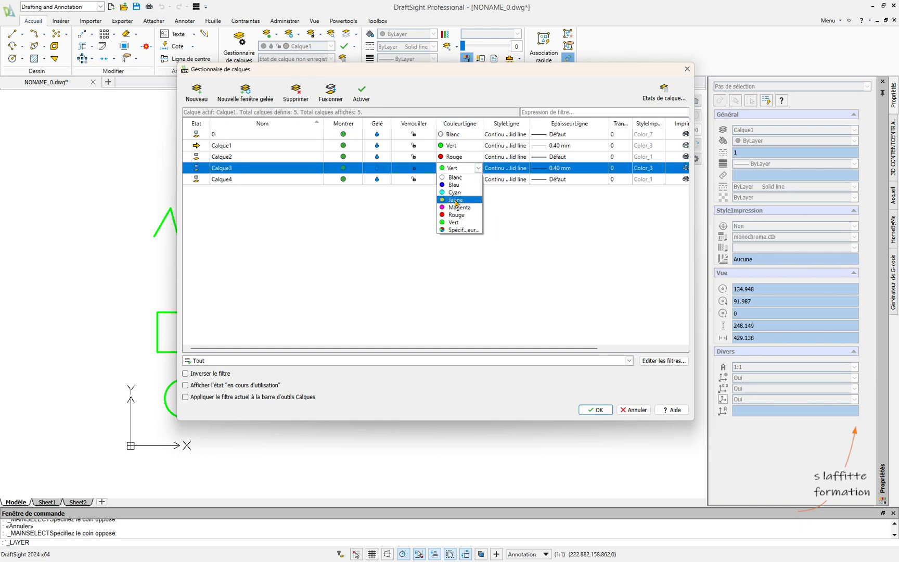
pyautogui.click(466, 189)
pyautogui.click(441, 179)
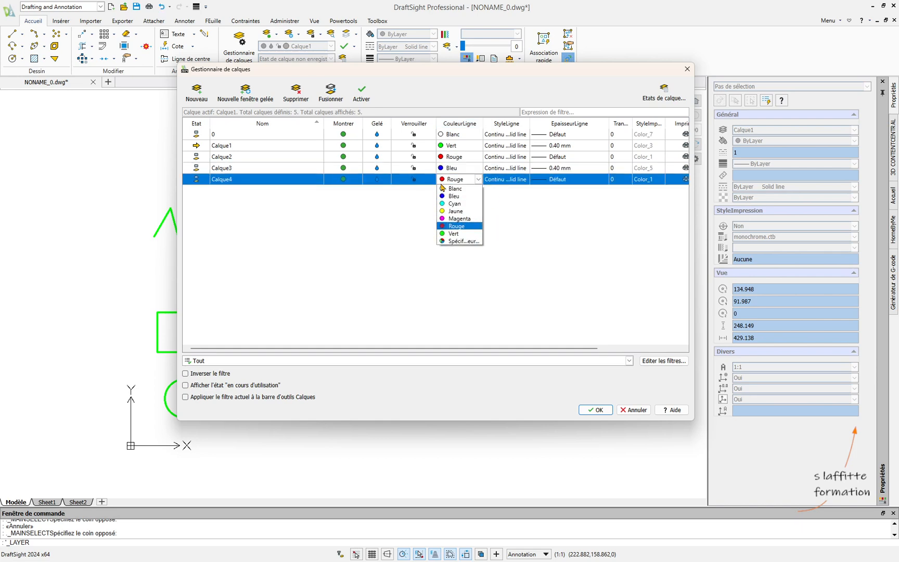
pyautogui.click(453, 241)
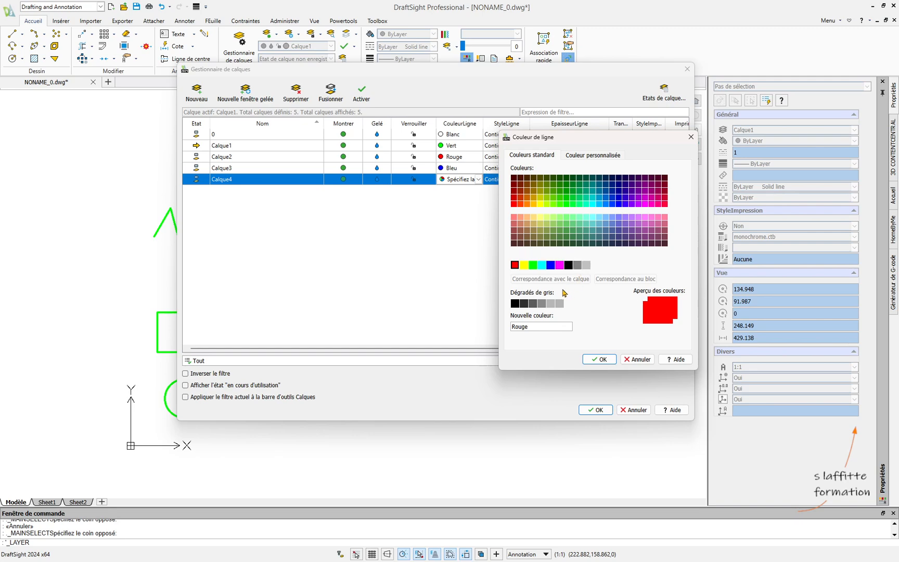
pyautogui.click(527, 186)
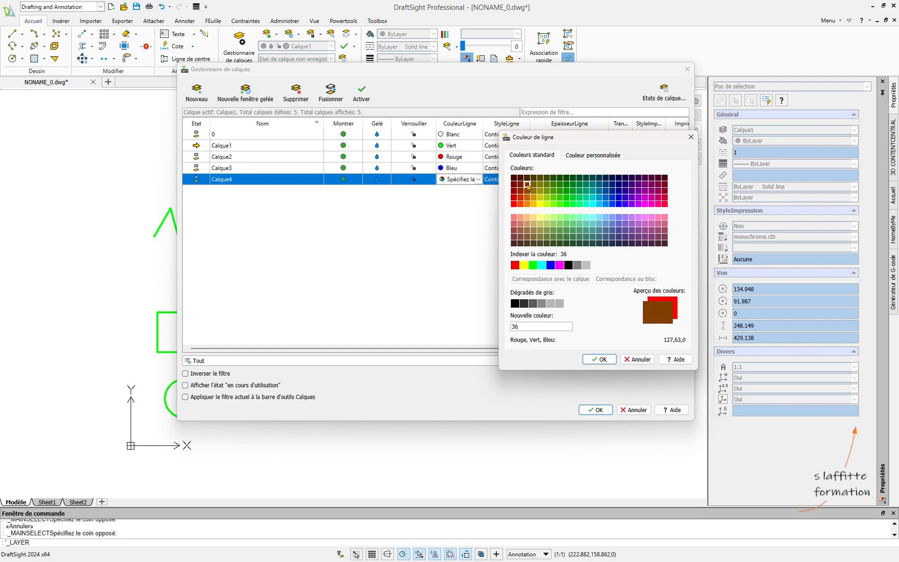
pyautogui.click(608, 358)
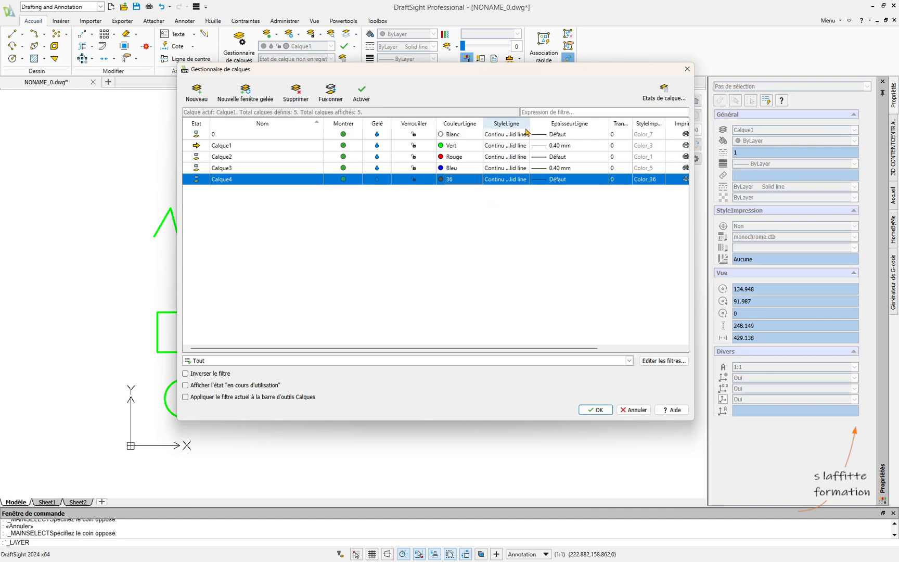
# - Assign the HIDDEN line style to layer Calque3 and the CENTER line style to Calque4
pyautogui.moveTo(530, 124); pyautogui.dragTo(577, 122)
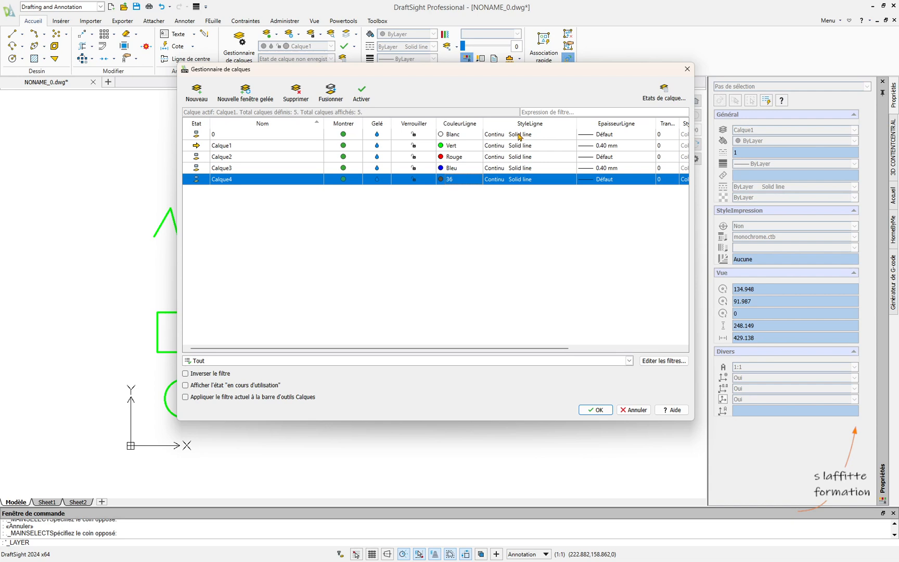
pyautogui.click(518, 168)
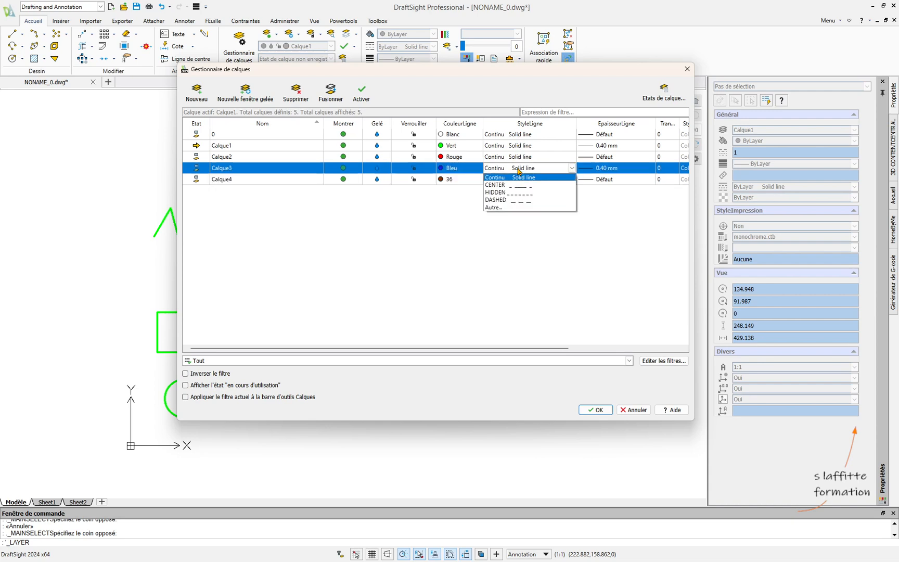
pyautogui.click(502, 193)
pyautogui.click(520, 179)
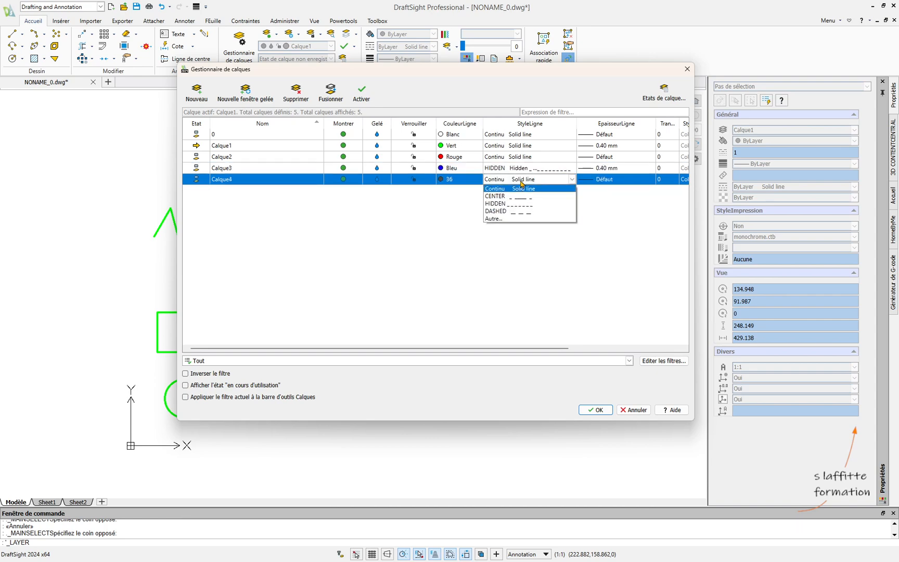
pyautogui.click(498, 196)
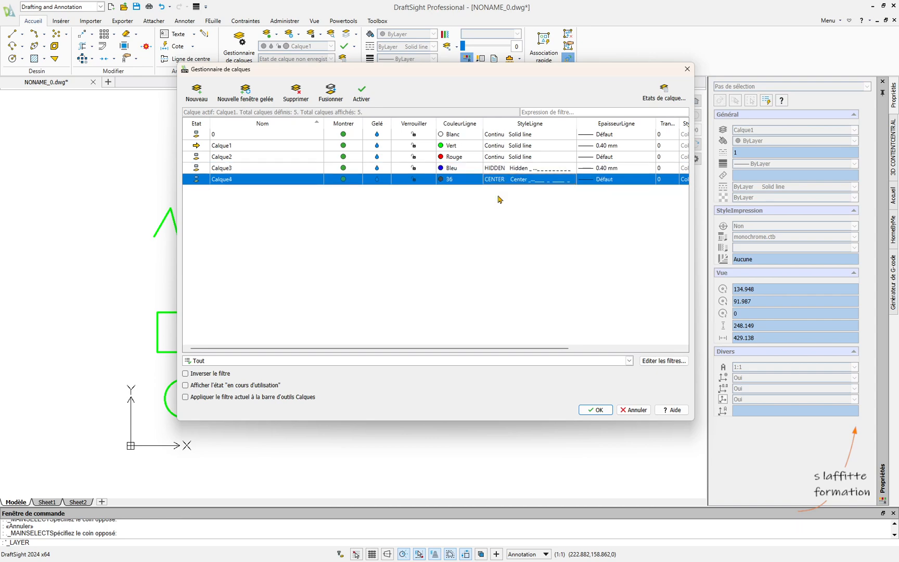
# - Review the remaining property columns of the layer list and accept the layer settings
pyautogui.moveTo(538, 348); pyautogui.dragTo(627, 350)
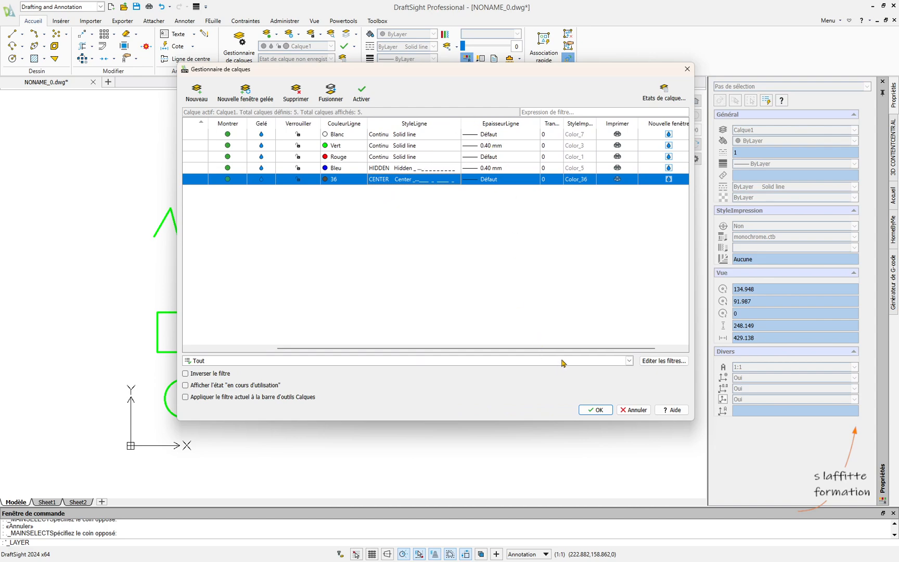
pyautogui.moveTo(571, 348); pyautogui.dragTo(589, 352)
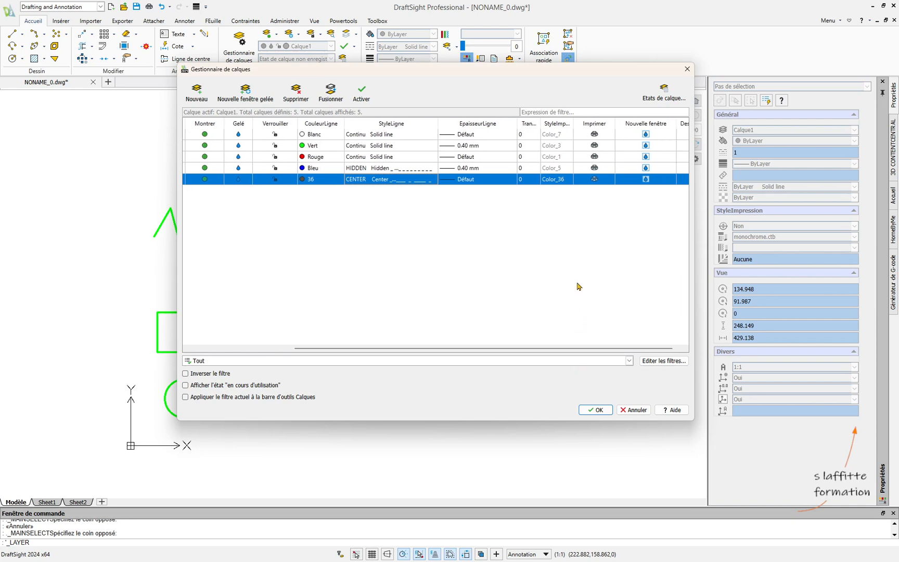
pyautogui.moveTo(584, 352); pyautogui.dragTo(598, 350)
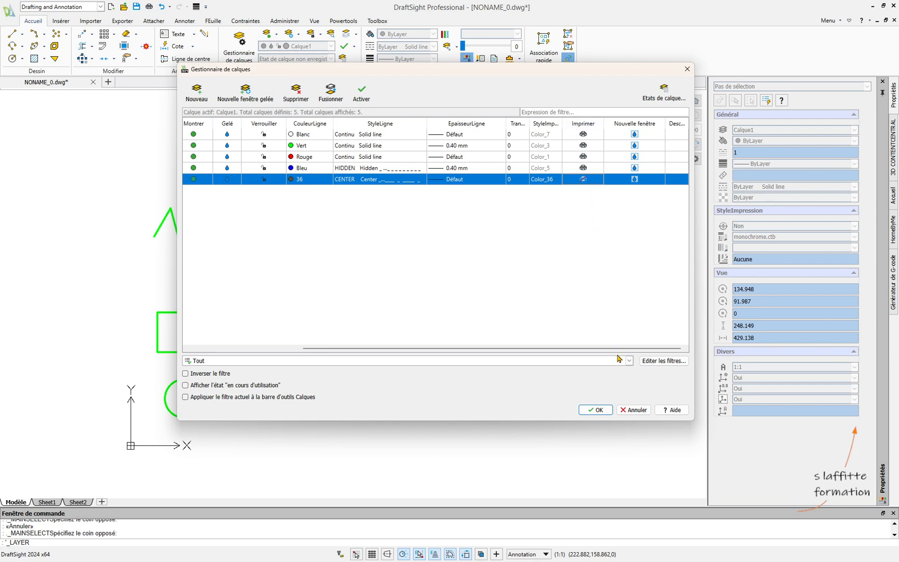
pyautogui.moveTo(620, 352); pyautogui.dragTo(501, 355)
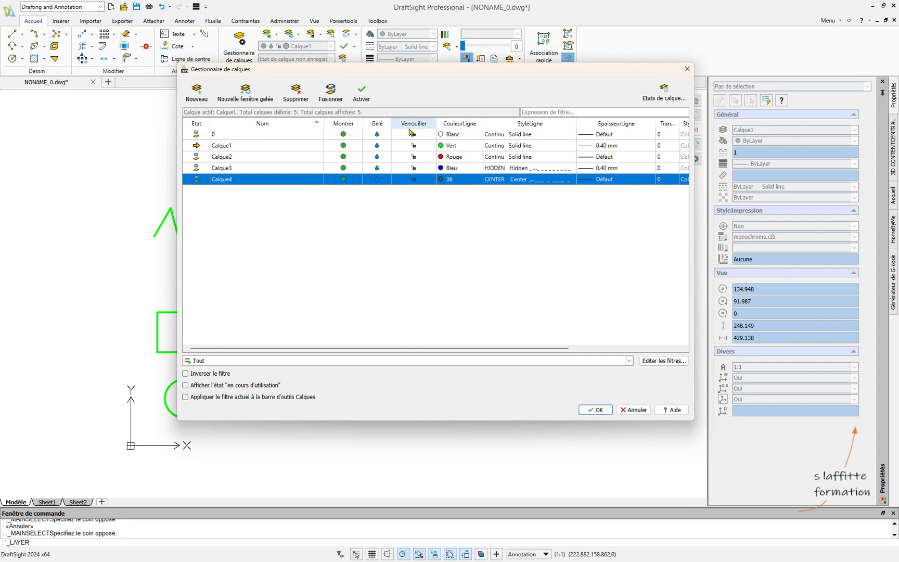
pyautogui.click(598, 412)
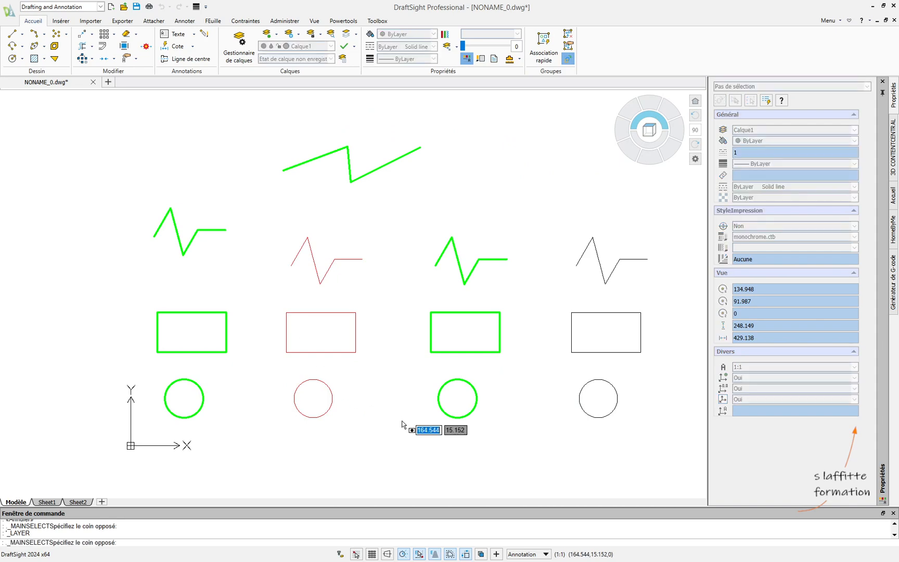
# - Assign the second column's zigzag, rectangle and circle, together with the upper zigzag line, to layer Calque1
pyautogui.click(277, 119)
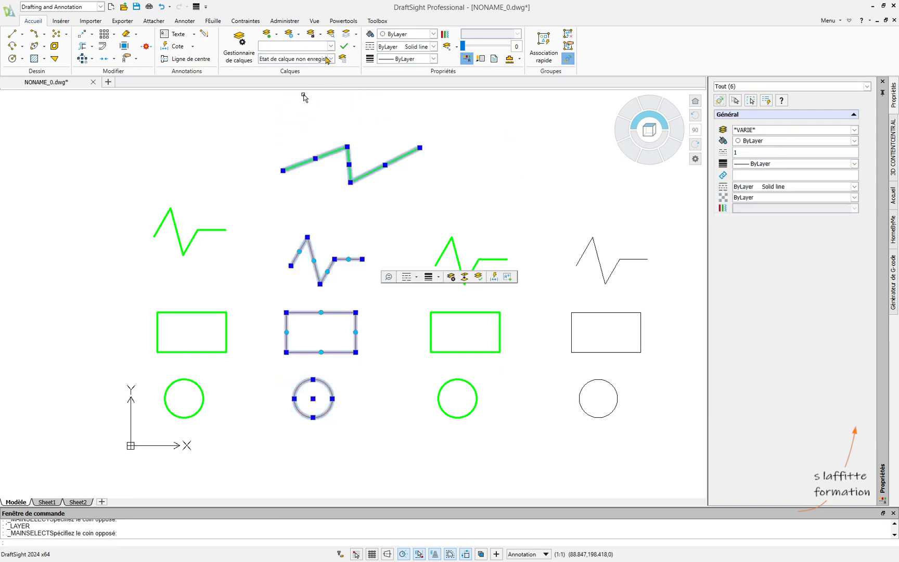
pyautogui.click(331, 46)
pyautogui.click(315, 66)
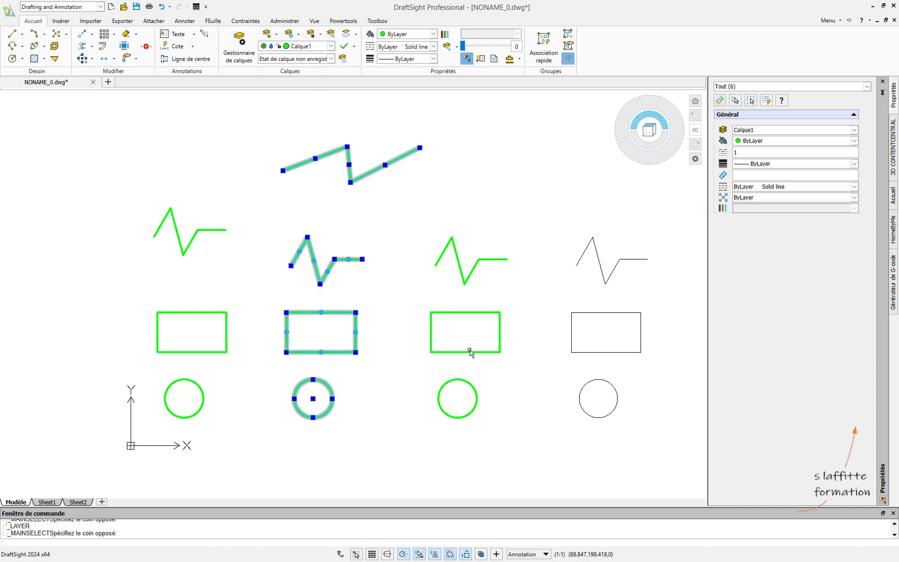
pyautogui.press('Escape')
# - Move the third column's zigzag, rectangle and circle to layer Calque3
pyautogui.click(525, 440)
pyautogui.click(425, 226)
pyautogui.click(331, 46)
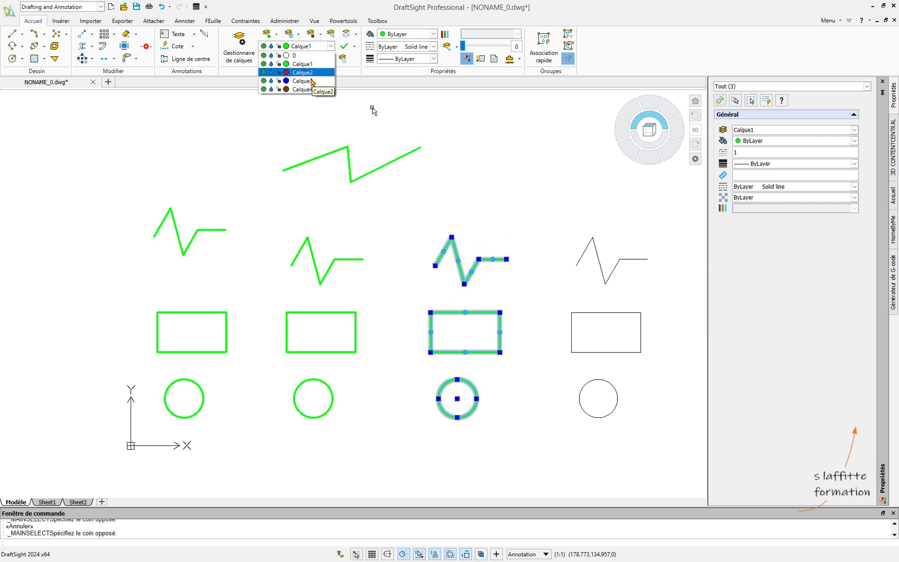
pyautogui.click(312, 81)
pyautogui.press('Escape')
# - Move the second column's shapes and the upper zigzag line to layer Calque2
pyautogui.click(417, 441)
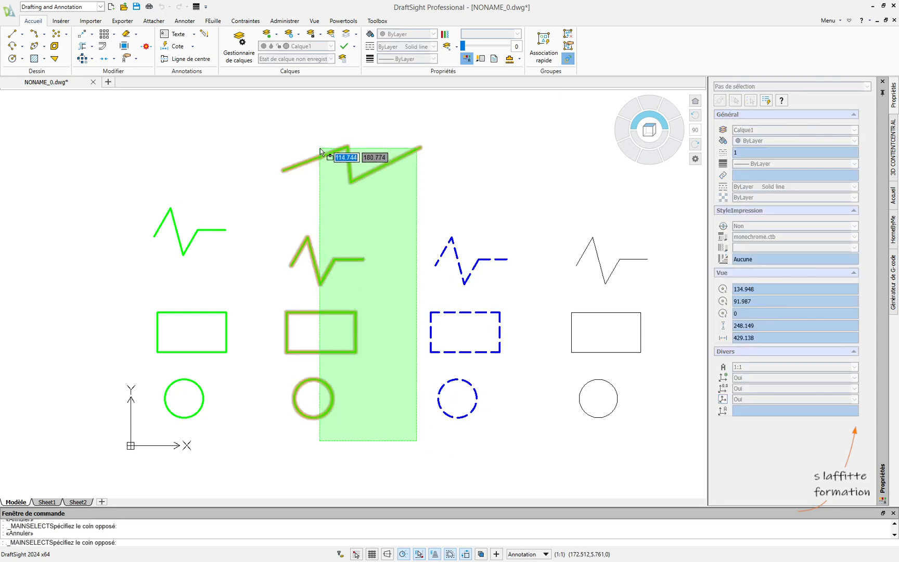
pyautogui.click(320, 151)
pyautogui.click(331, 46)
pyautogui.click(312, 73)
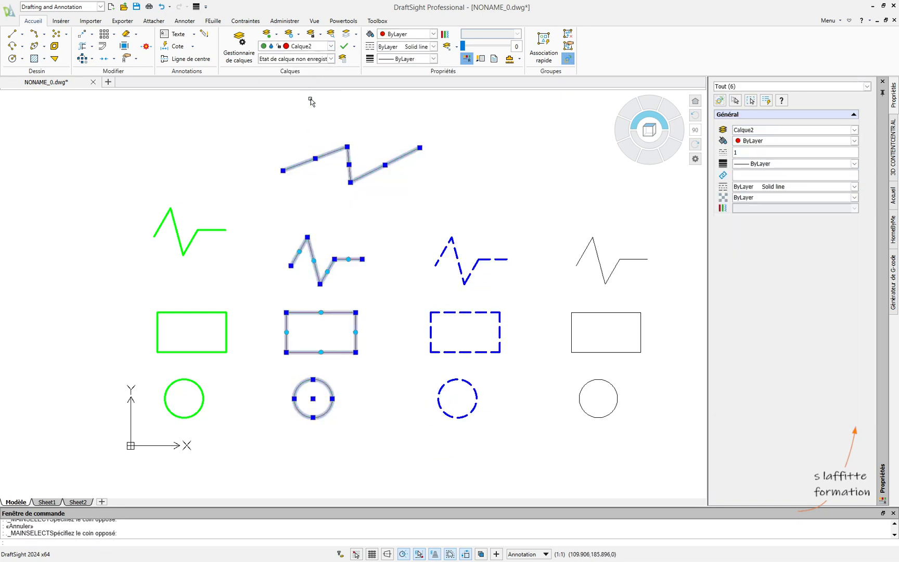
pyautogui.press('Escape')
# - Move the fourth column's zigzag, rectangle and circle to layer Calque4
pyautogui.click(668, 458)
pyautogui.click(556, 214)
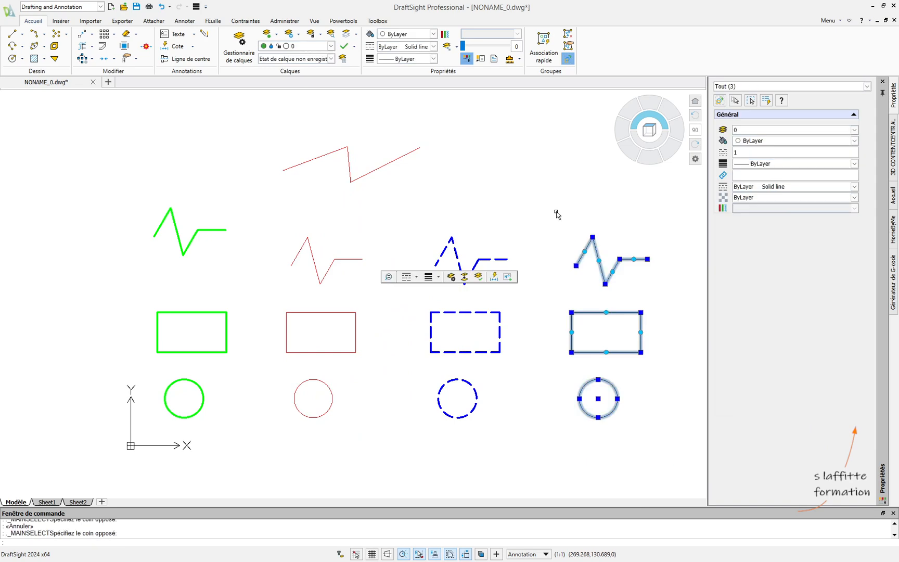
pyautogui.click(331, 46)
pyautogui.click(320, 92)
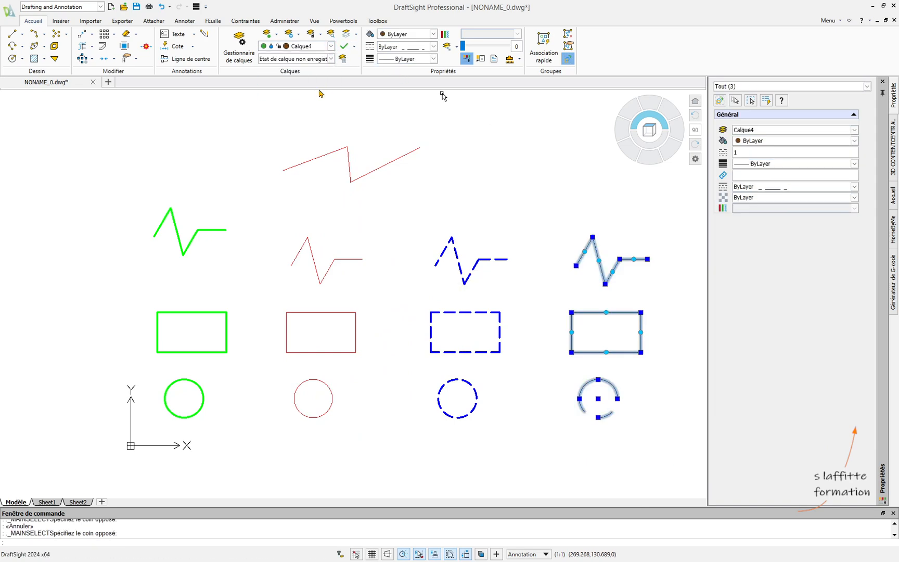
pyautogui.press('Escape')
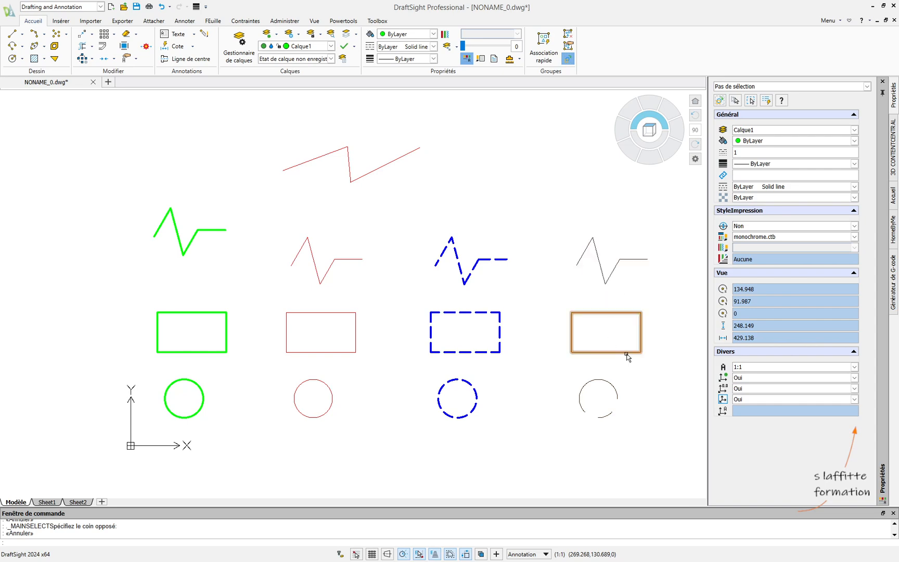
# - Try a line style scale of 0.5 on the fourth column's three shapes and reduce it to 0.3
pyautogui.click(654, 426)
pyautogui.click(571, 225)
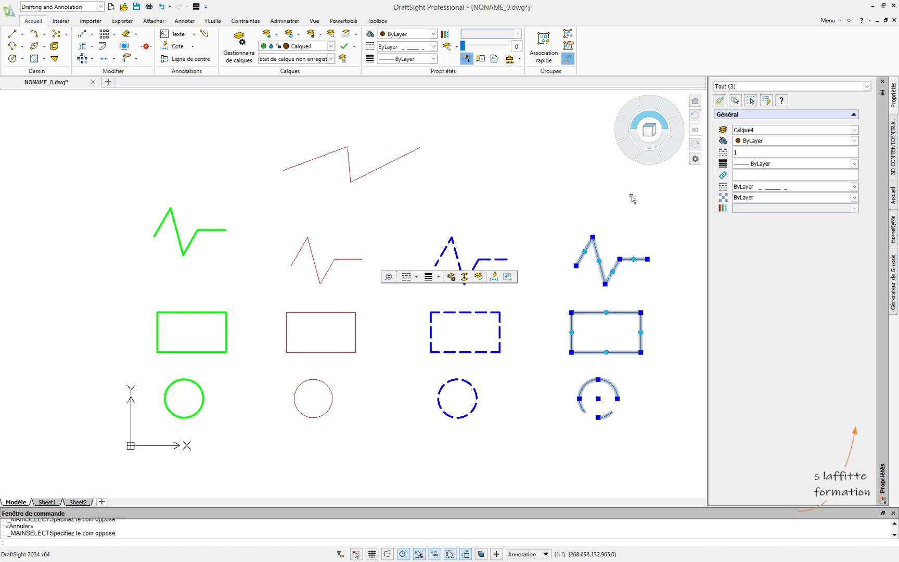
pyautogui.click(752, 152)
pyautogui.write('0.5')
pyautogui.press('Tab')
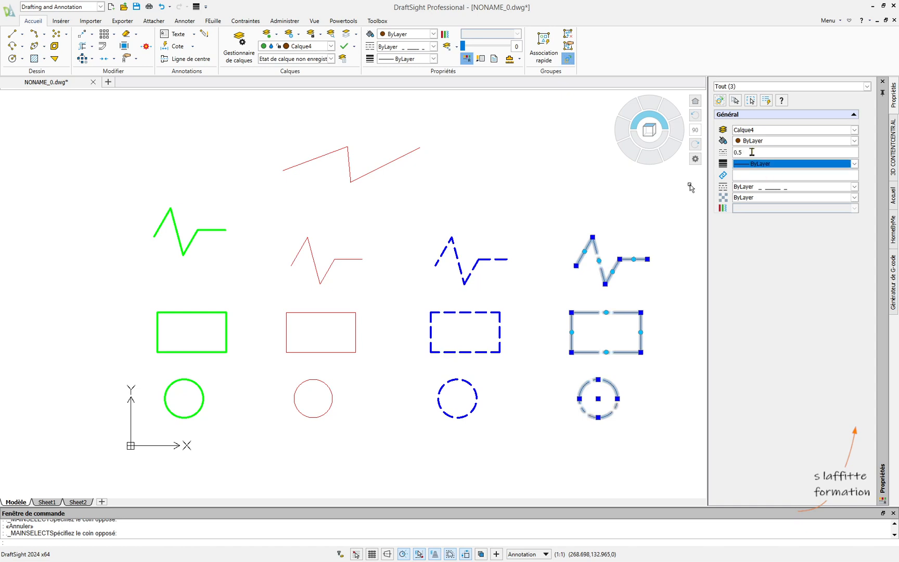
pyautogui.click(752, 152)
pyautogui.write('0.3')
pyautogui.press('Tab')
pyautogui.press('Escape')
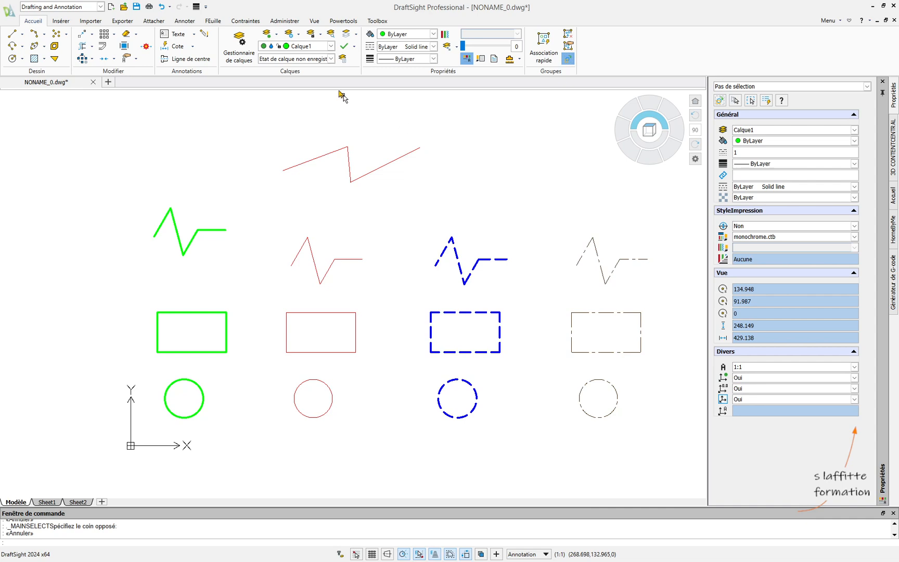
pyautogui.click(331, 46)
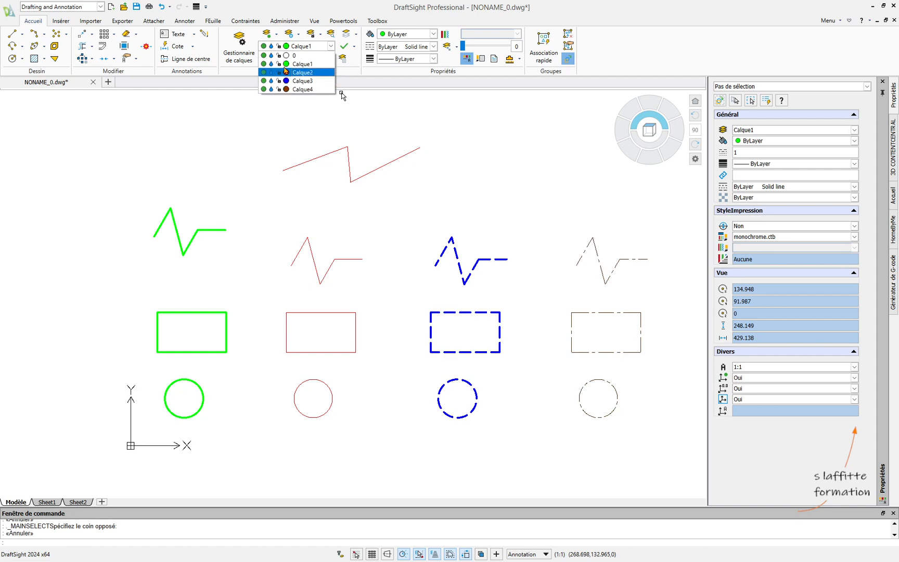
pyautogui.click(342, 95)
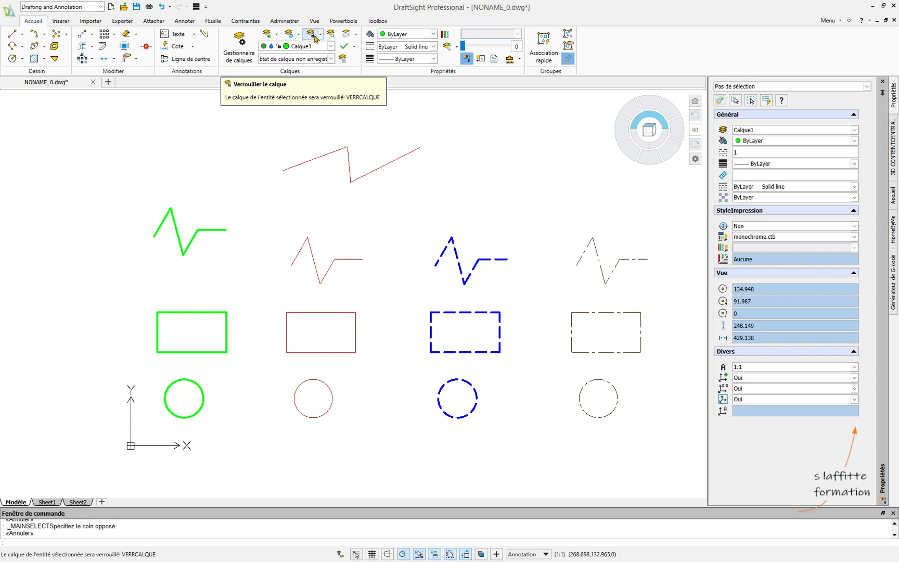
# - Hide layers Calque2 and Calque3 by picking the zigzags in the second and third columns
pyautogui.click(277, 36)
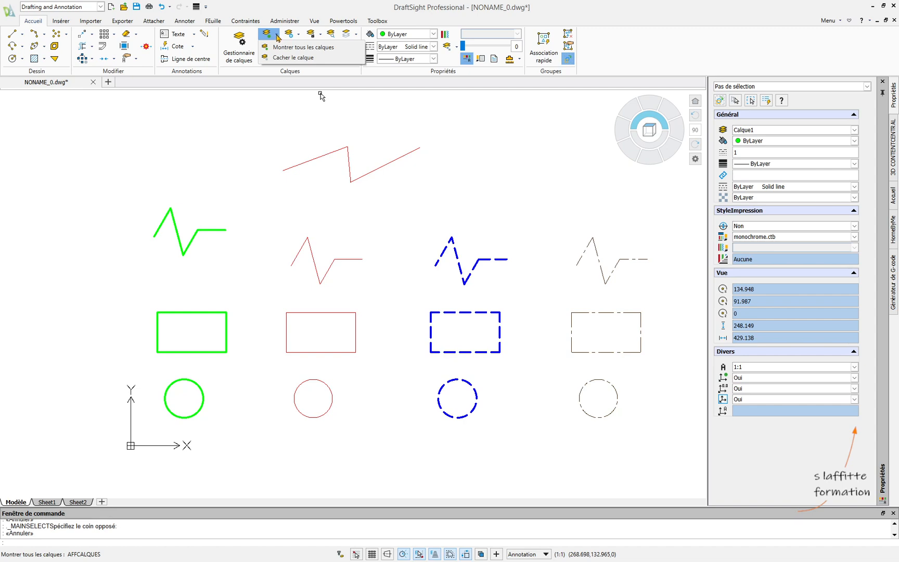
pyautogui.click(298, 60)
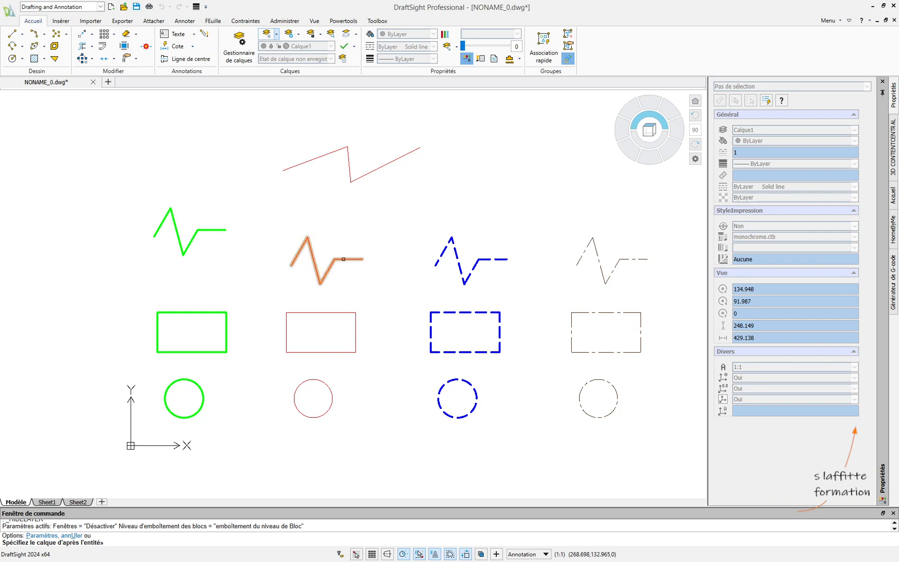
pyautogui.click(343, 259)
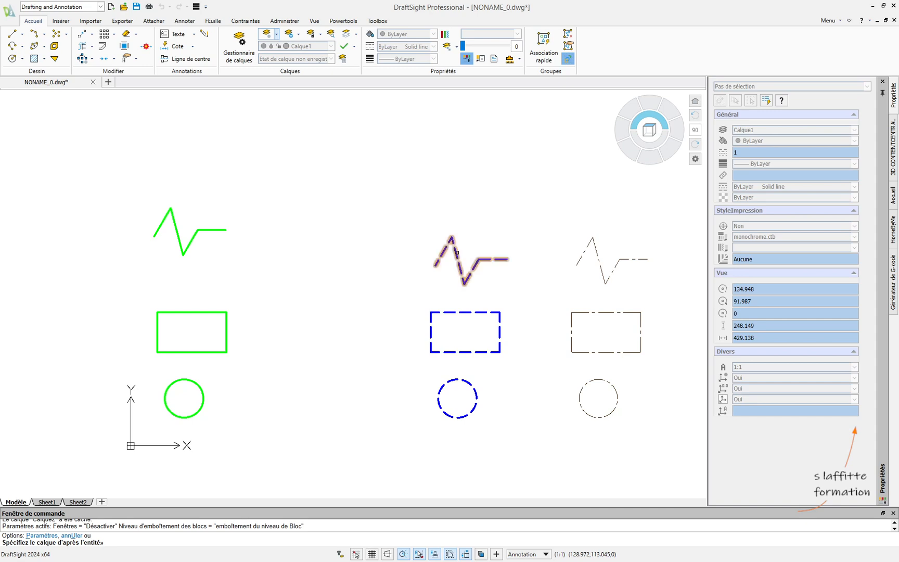
pyautogui.click(457, 252)
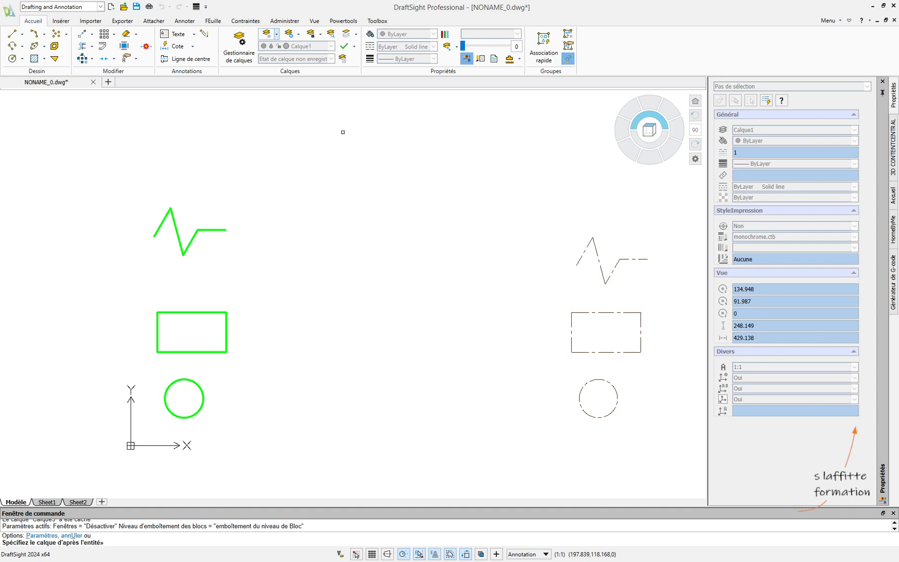
# - Show all hidden layers again
pyautogui.click(277, 35)
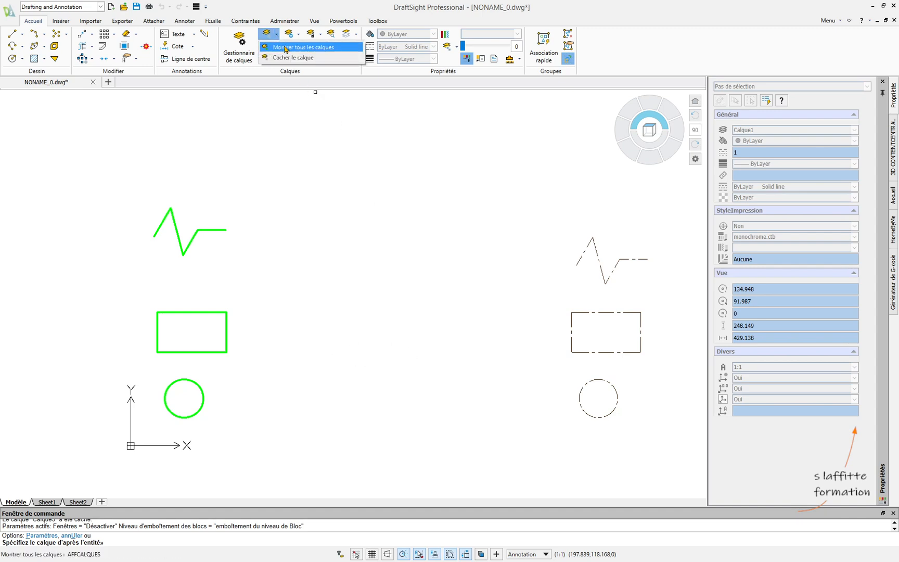
pyautogui.click(286, 47)
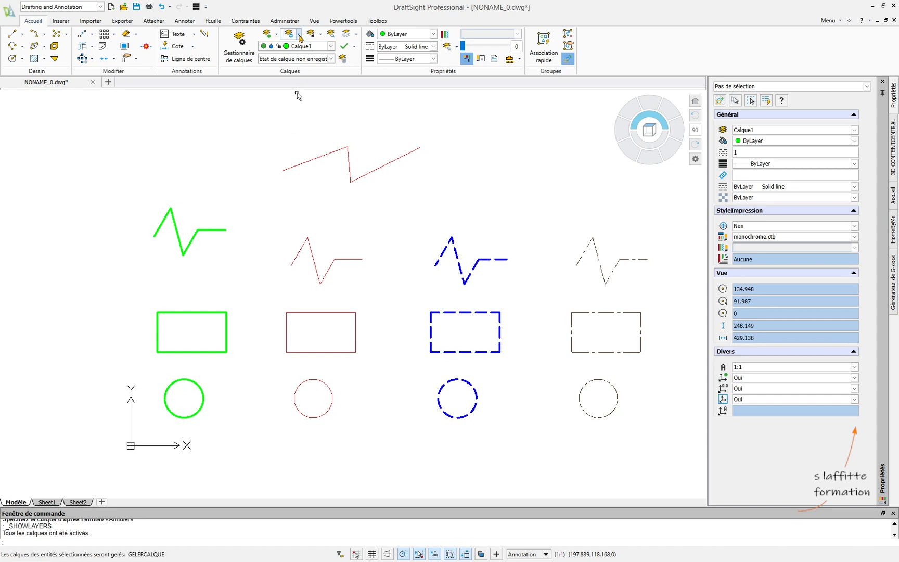
pyautogui.click(299, 34)
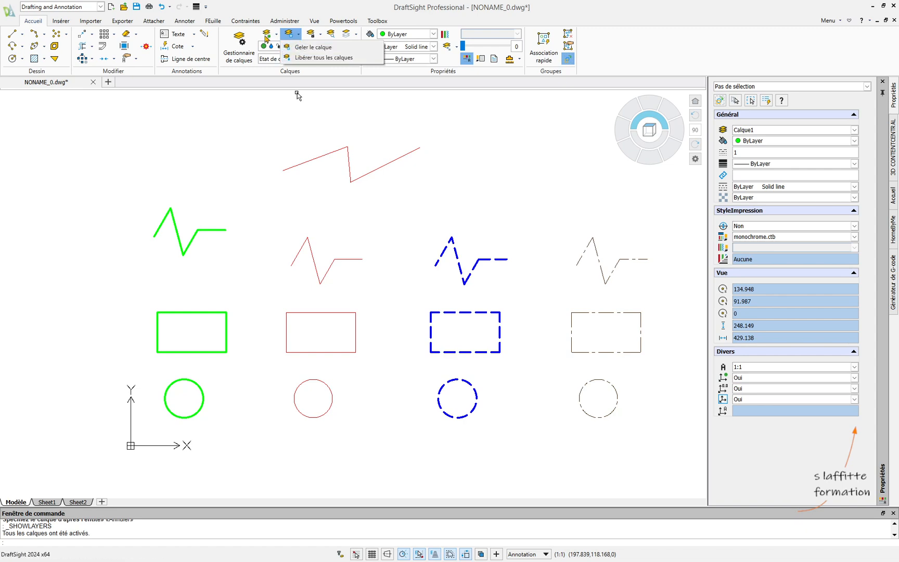
pyautogui.click(276, 36)
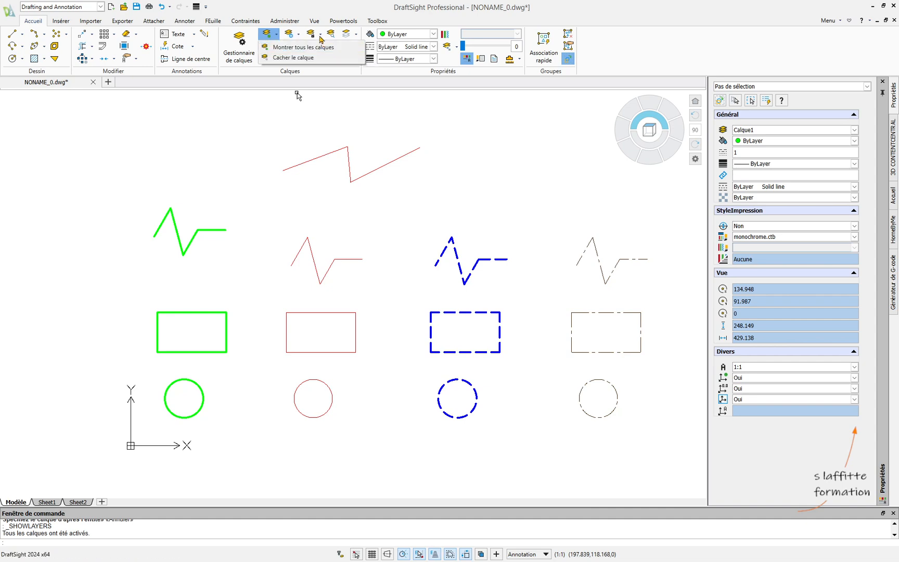
# - Lock layer Calque3 by picking the dashed blue rectangle in the third column
pyautogui.click(321, 35)
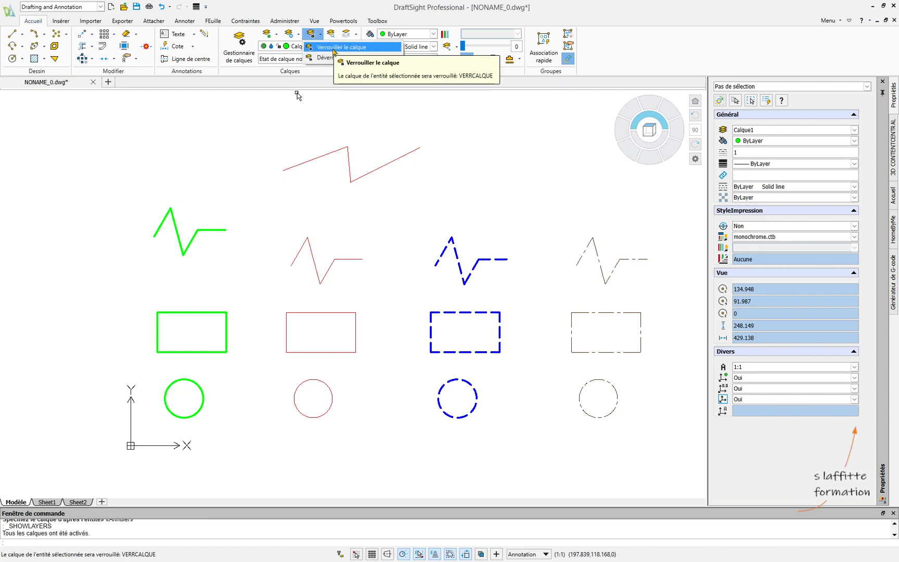
pyautogui.click(333, 48)
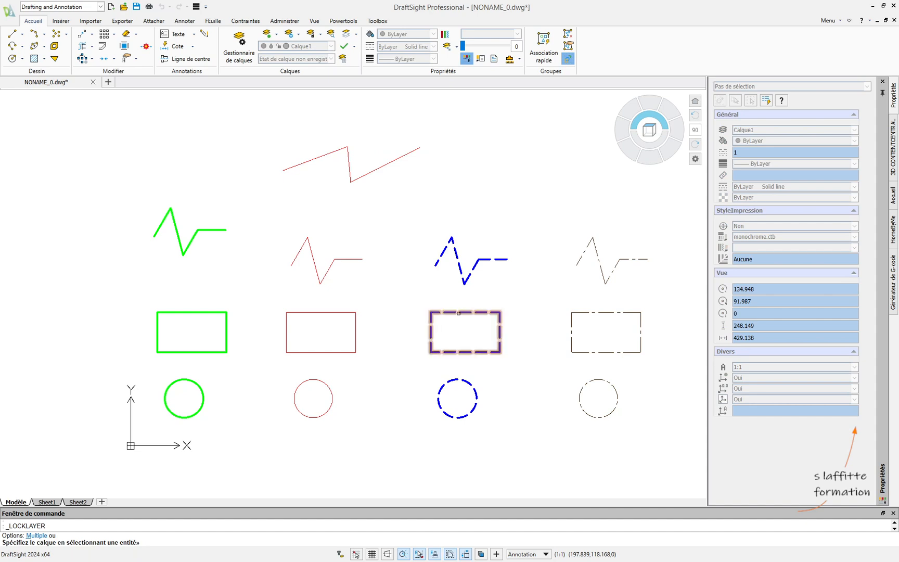
pyautogui.click(457, 312)
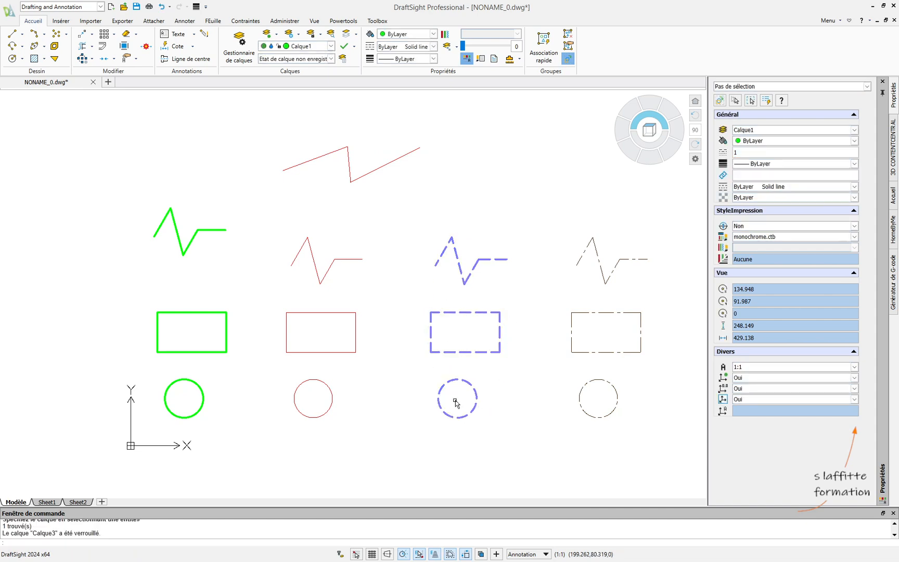
# - Isolate layer Calque2 by picking the red zigzag in the second column
pyautogui.click(321, 37)
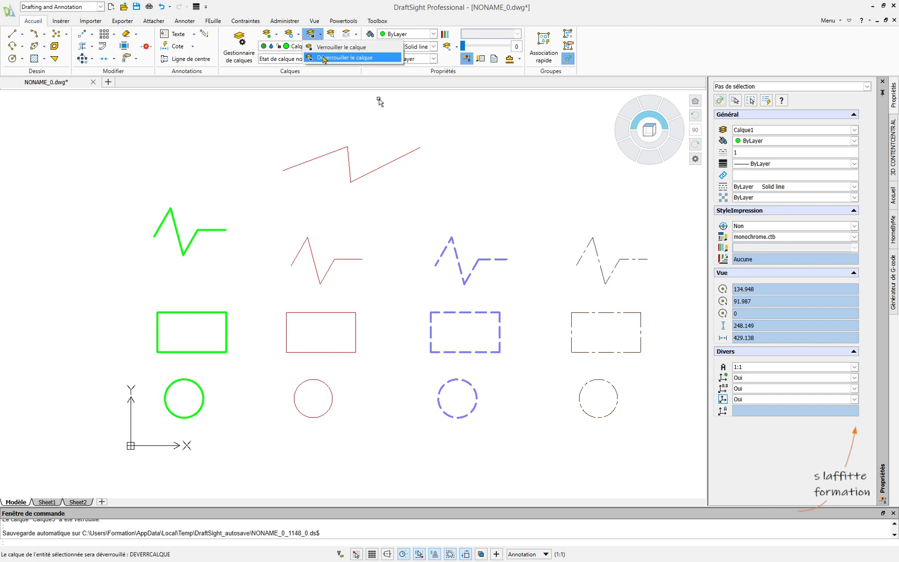
pyautogui.click(326, 61)
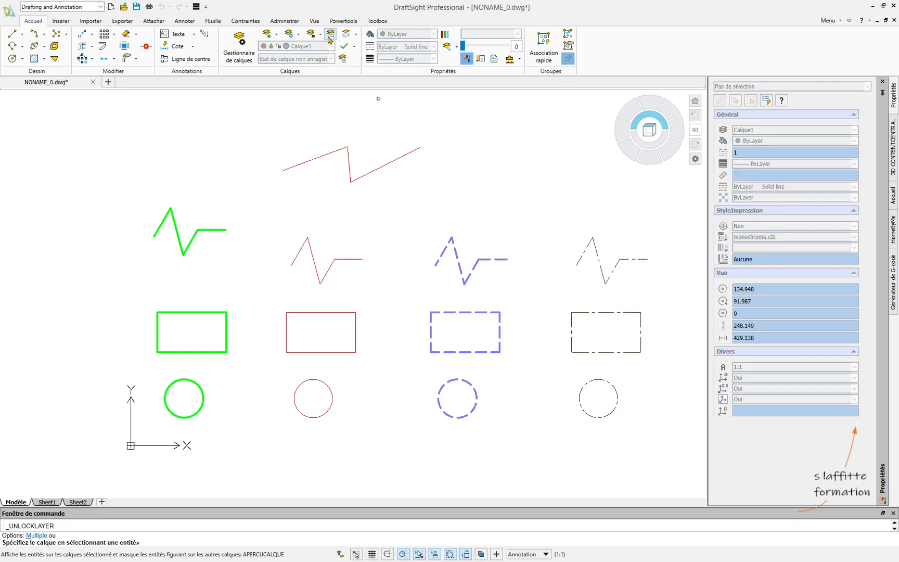
pyautogui.click(357, 34)
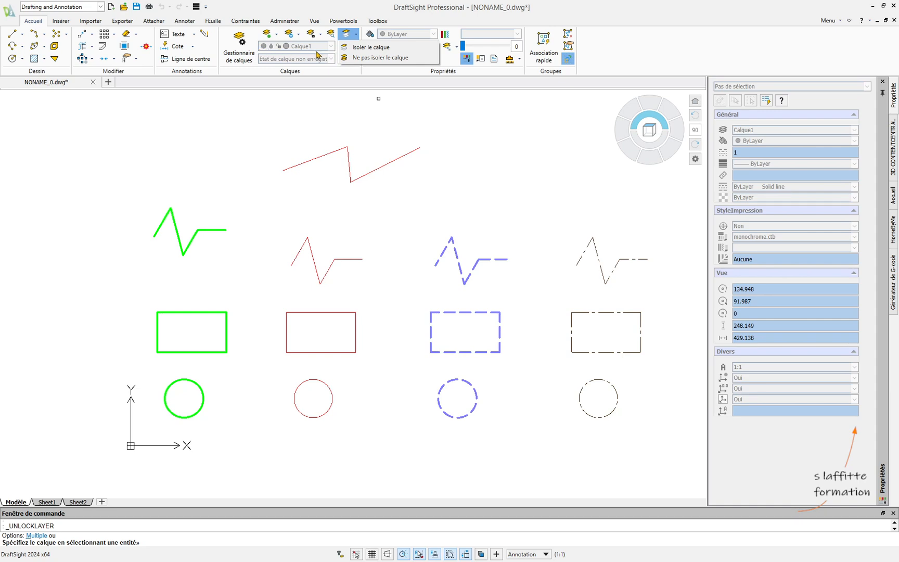
pyautogui.click(370, 48)
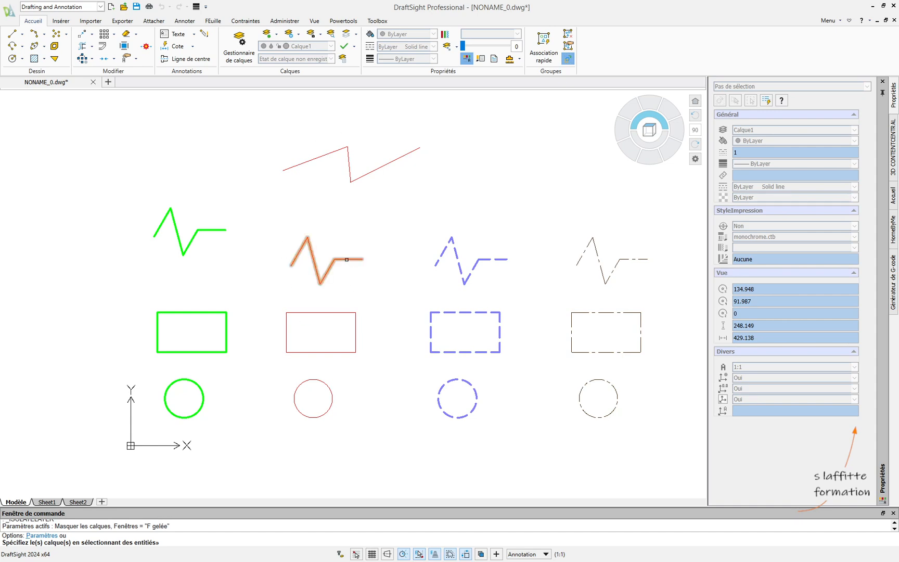
pyautogui.click(346, 259)
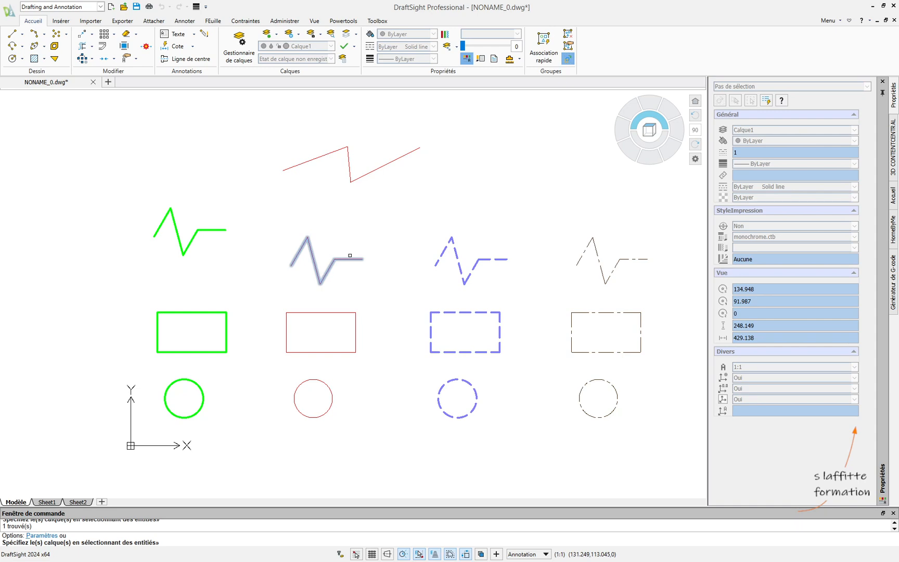
pyautogui.press('Return')
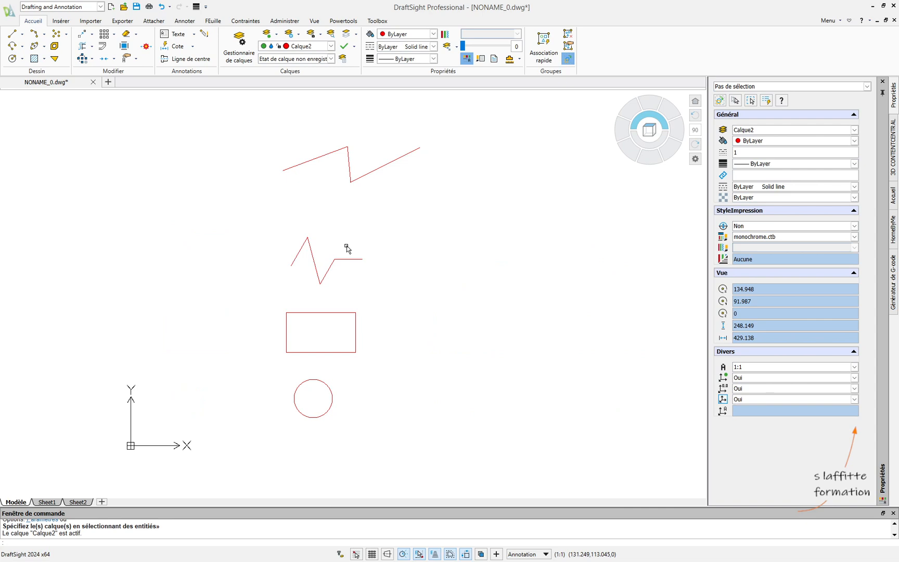
# - Check the layer states in the layer list, and restore the layers hidden by the isolation
pyautogui.click(331, 45)
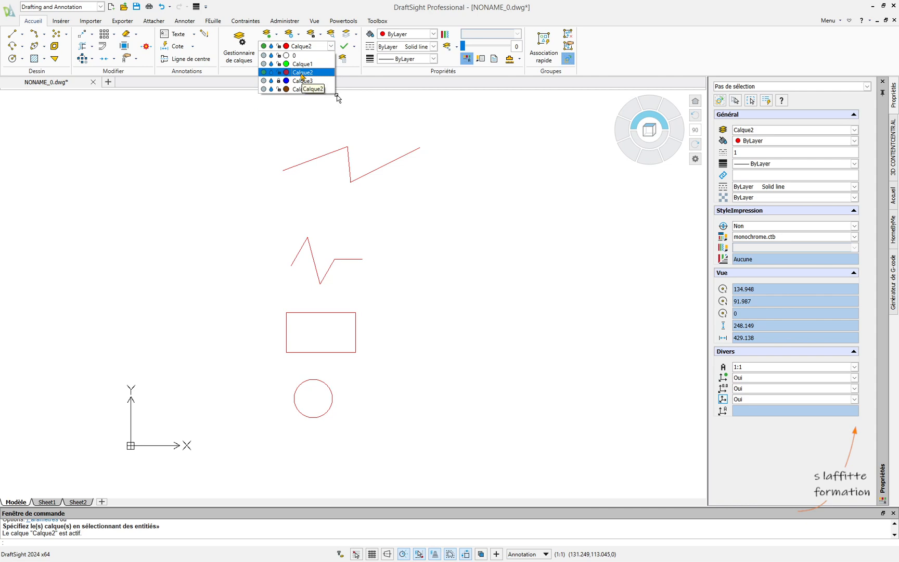
pyautogui.click(397, 301)
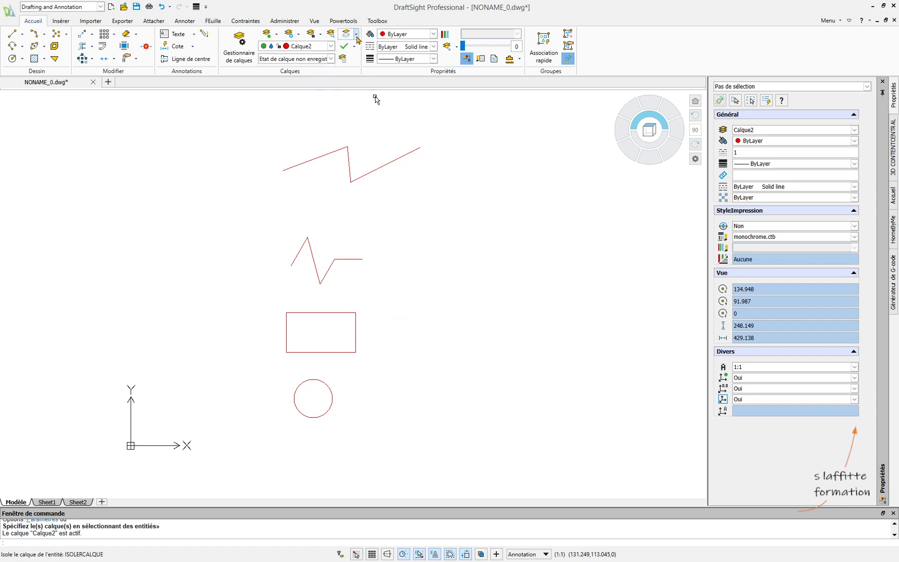
pyautogui.click(357, 35)
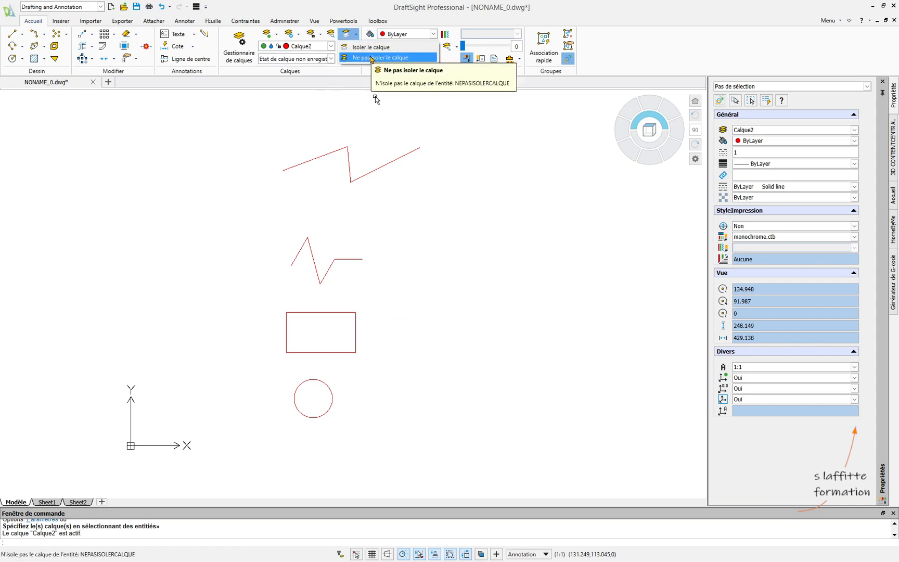
pyautogui.click(372, 57)
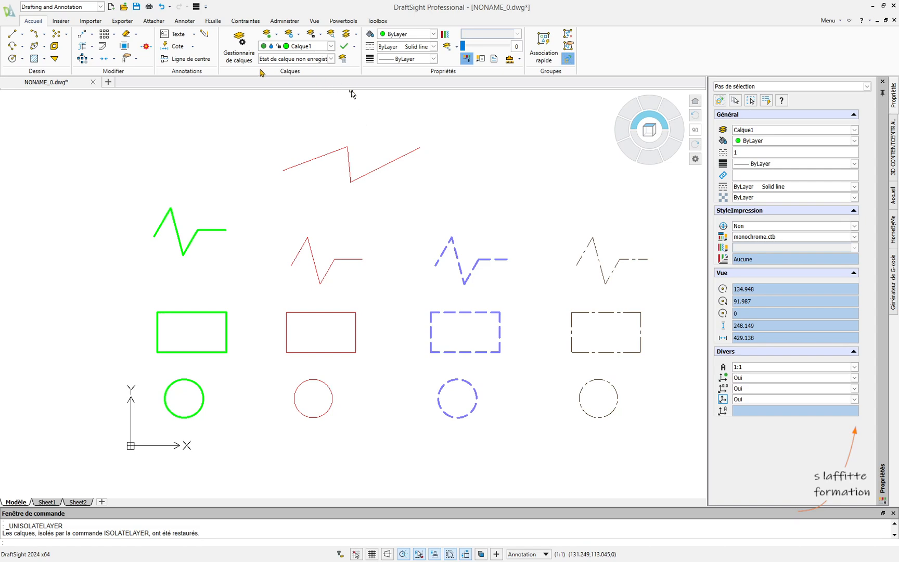
# - Try to delete layer Calque4 in the layer manager, and close the manager
pyautogui.click(247, 59)
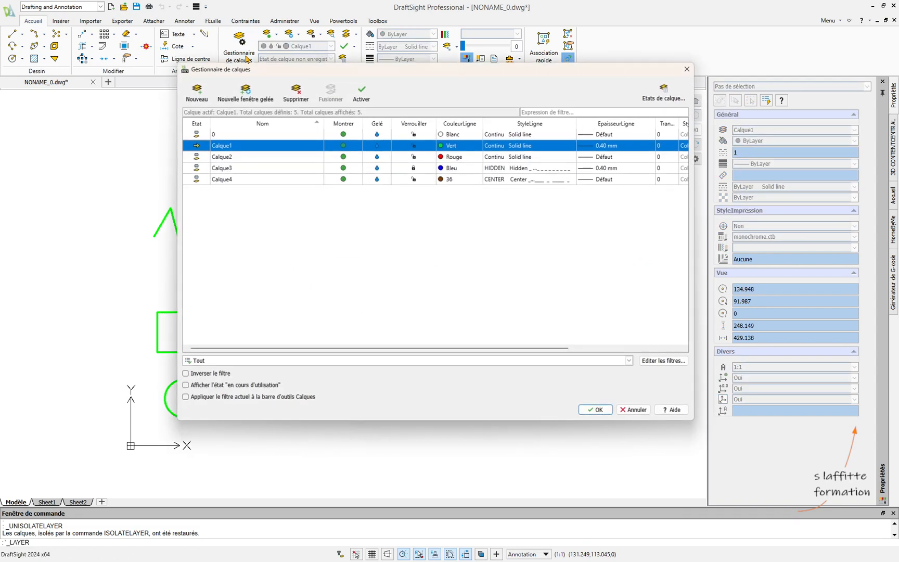
pyautogui.moveTo(348, 76); pyautogui.dragTo(311, 110)
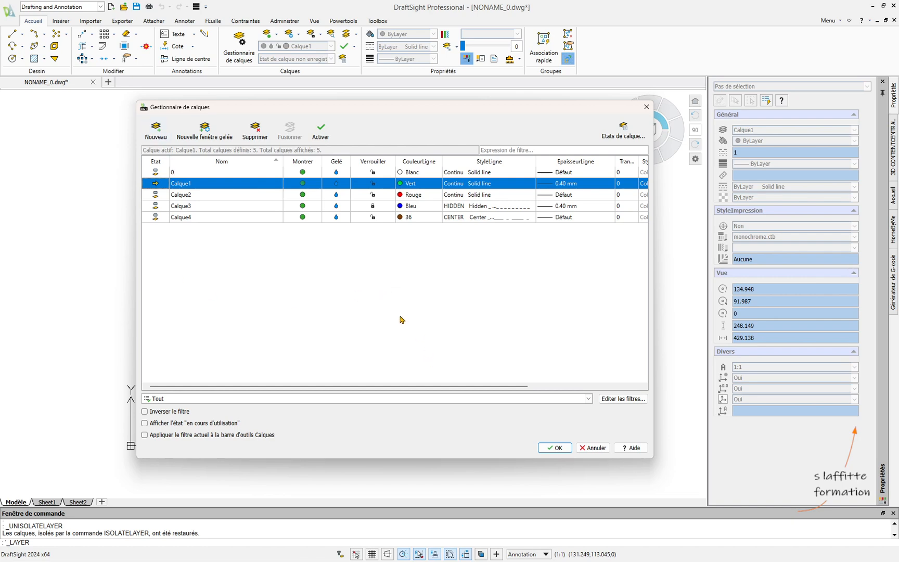
pyautogui.click(183, 221)
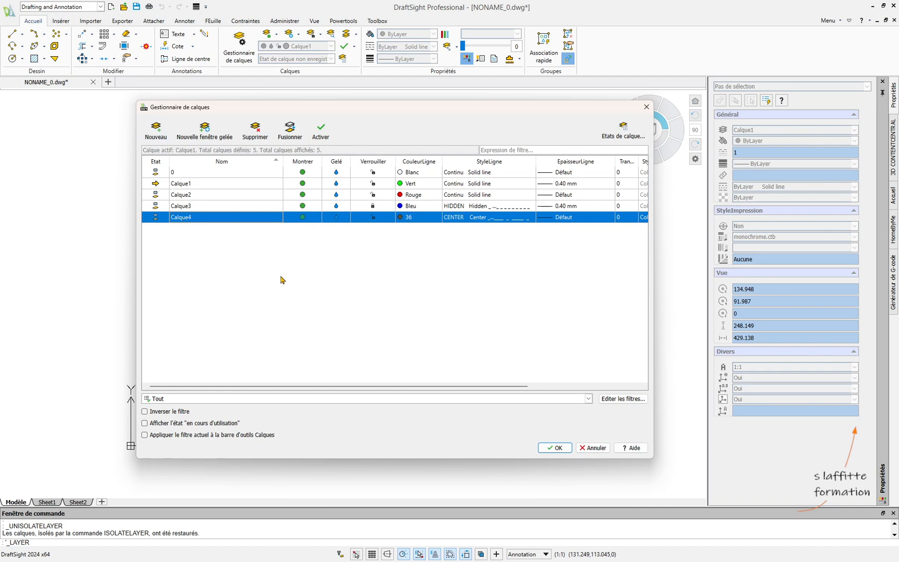
pyautogui.click(255, 130)
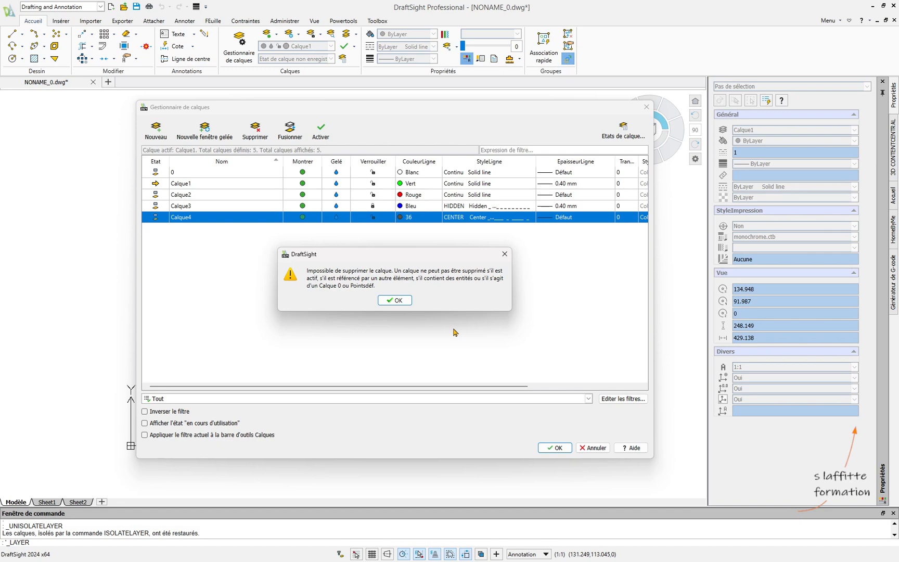
pyautogui.click(409, 302)
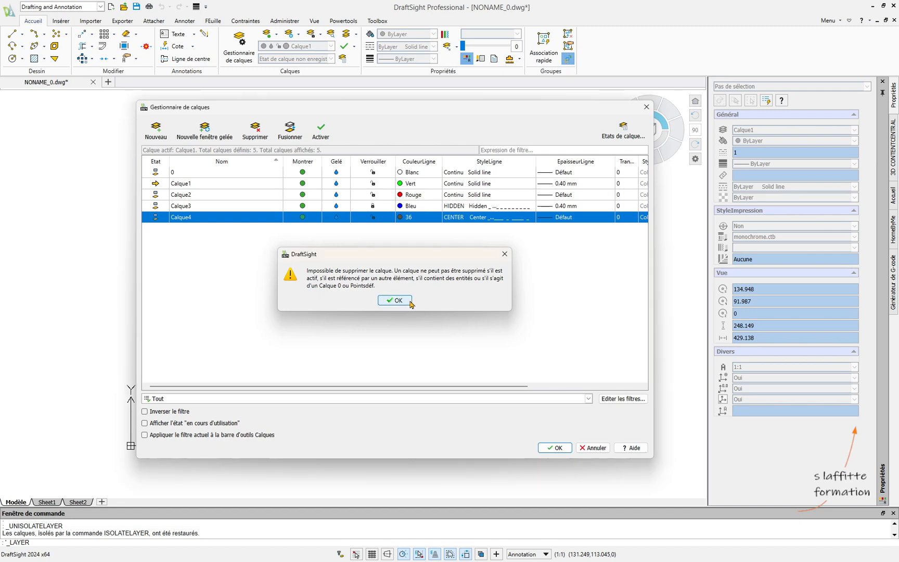
pyautogui.click(647, 108)
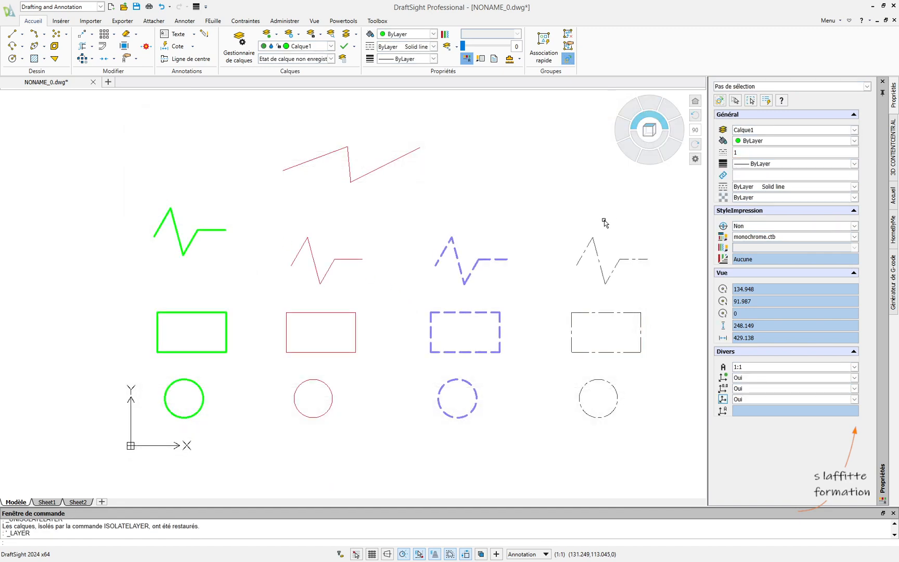
# - Move the fourth column's zigzag, rectangle and circle from layer Calque4 to layer Calque3
pyautogui.press('Escape')
pyautogui.press('Escape')
pyautogui.click(599, 255)
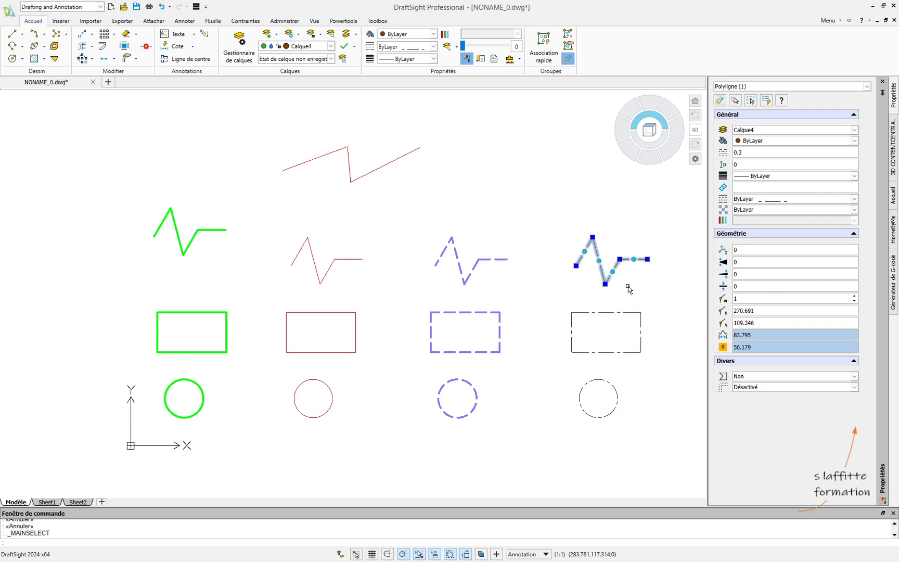
pyautogui.press('Escape')
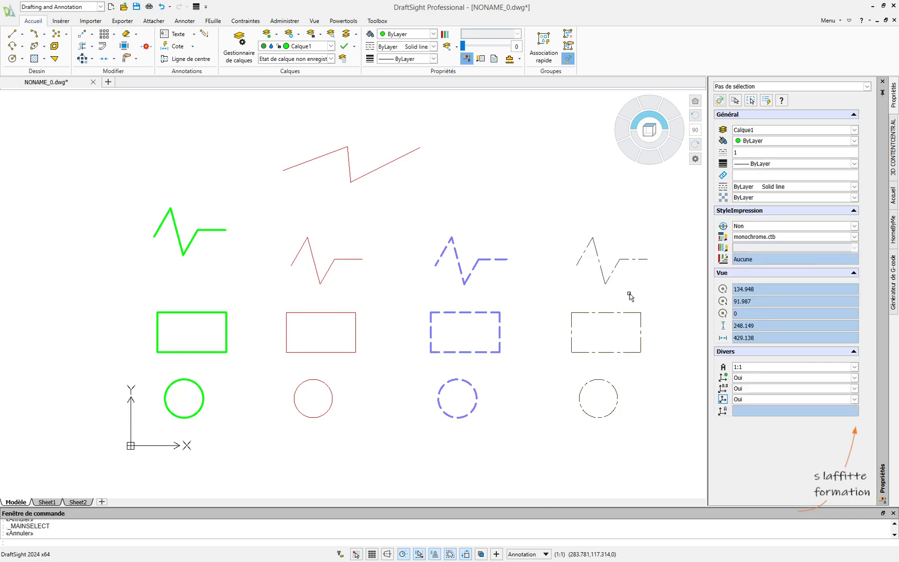
pyautogui.click(656, 414)
pyautogui.click(589, 231)
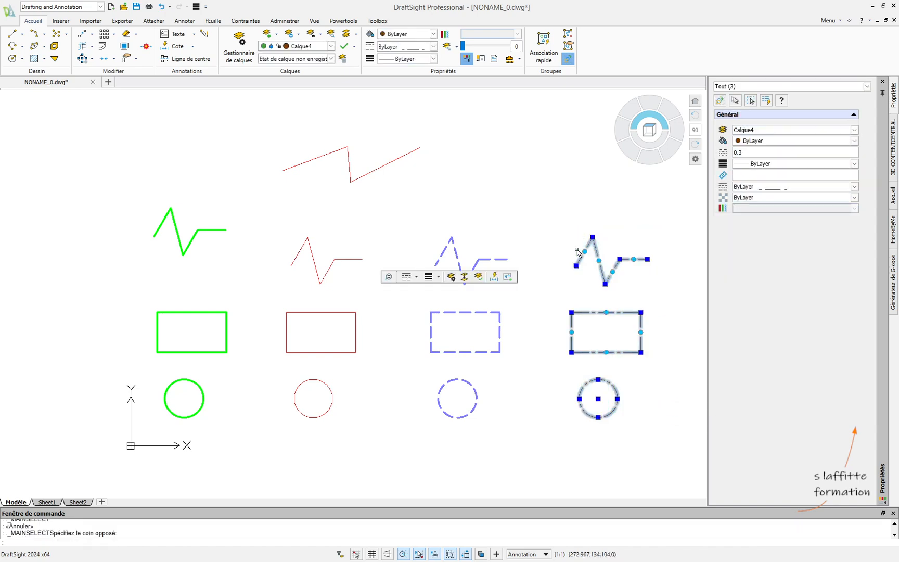
pyautogui.click(854, 129)
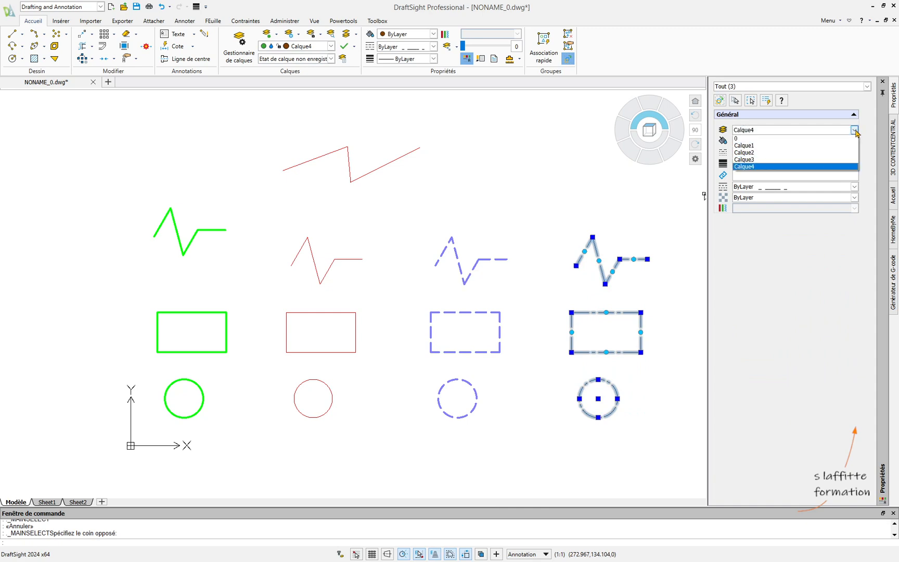
pyautogui.click(758, 159)
pyautogui.press('Escape')
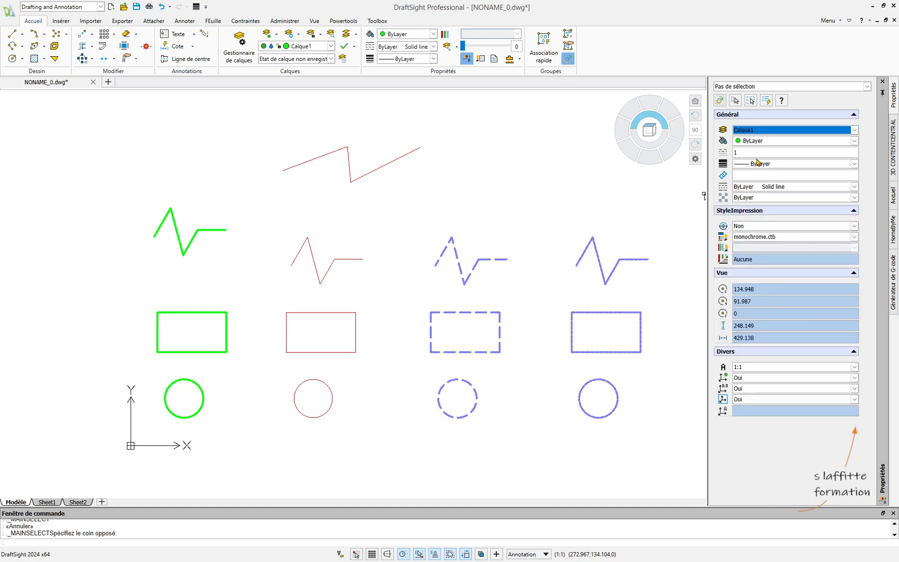
pyautogui.press('Escape')
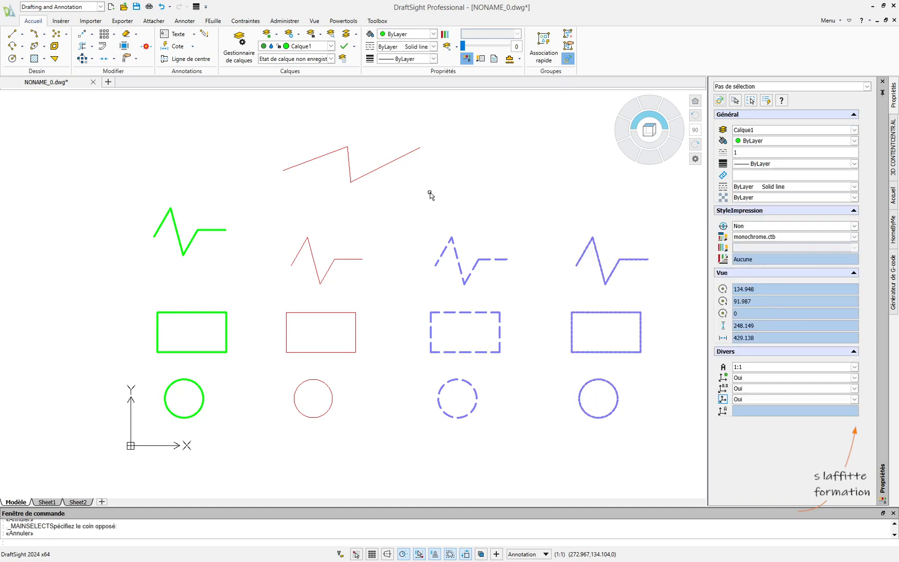
# - Delete layer Calque4 in the layer manager, and check the layer list
pyautogui.click(239, 46)
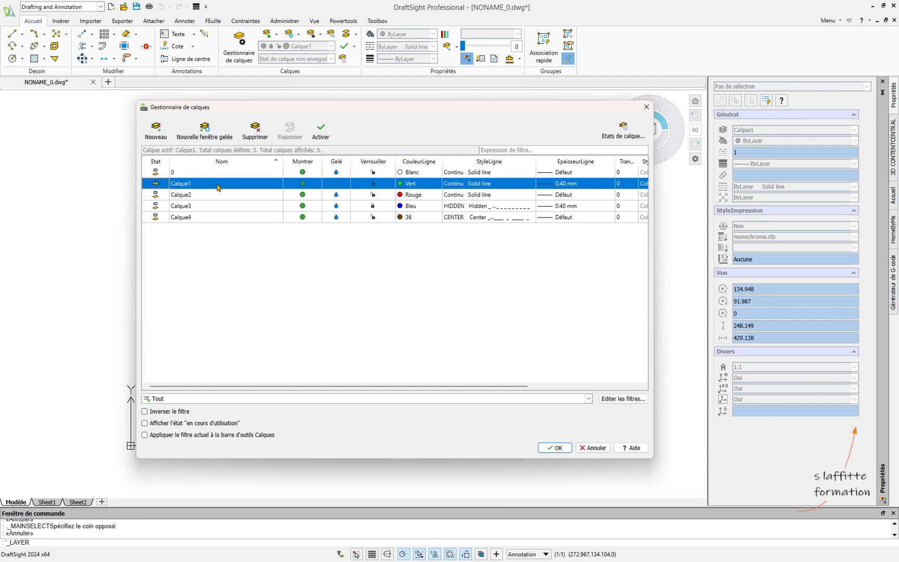
pyautogui.click(191, 218)
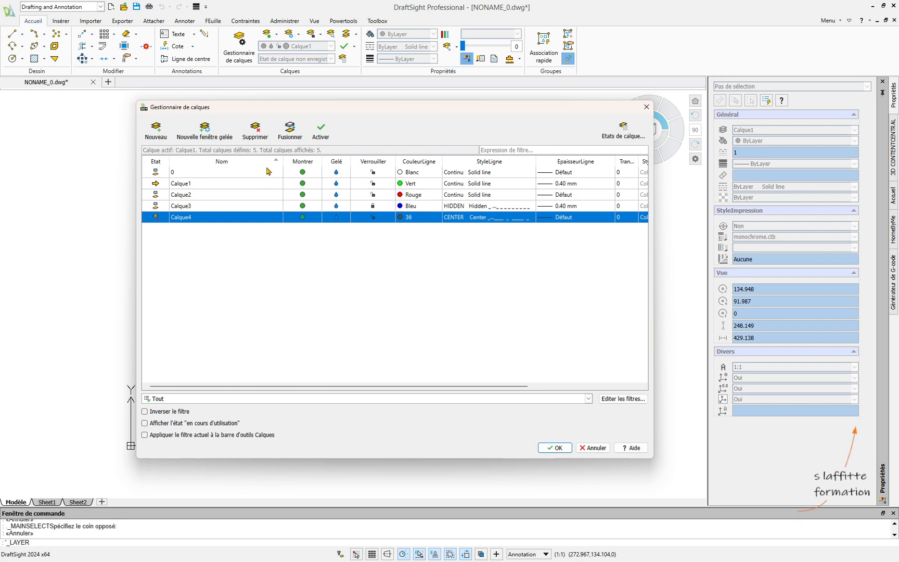
pyautogui.click(404, 256)
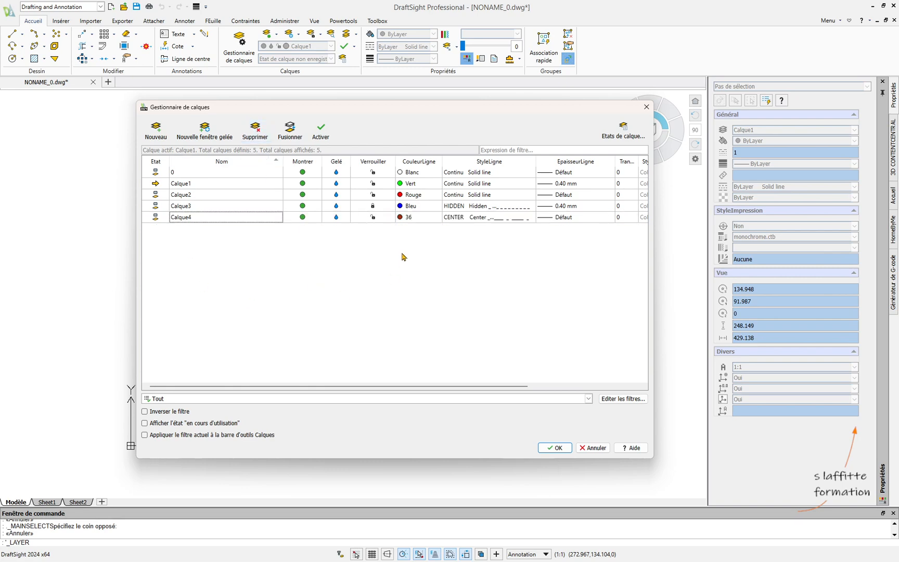
pyautogui.click(198, 221)
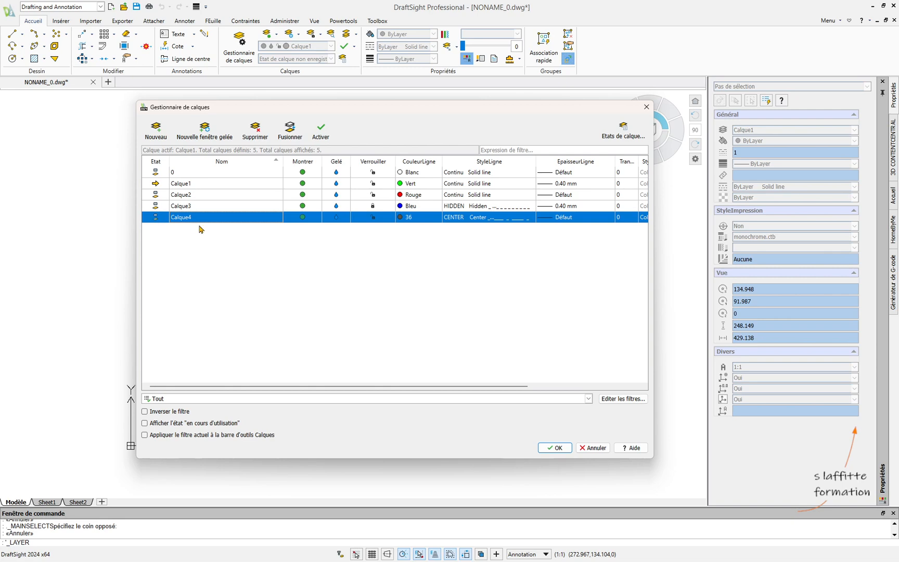
pyautogui.click(553, 448)
pyautogui.click(330, 46)
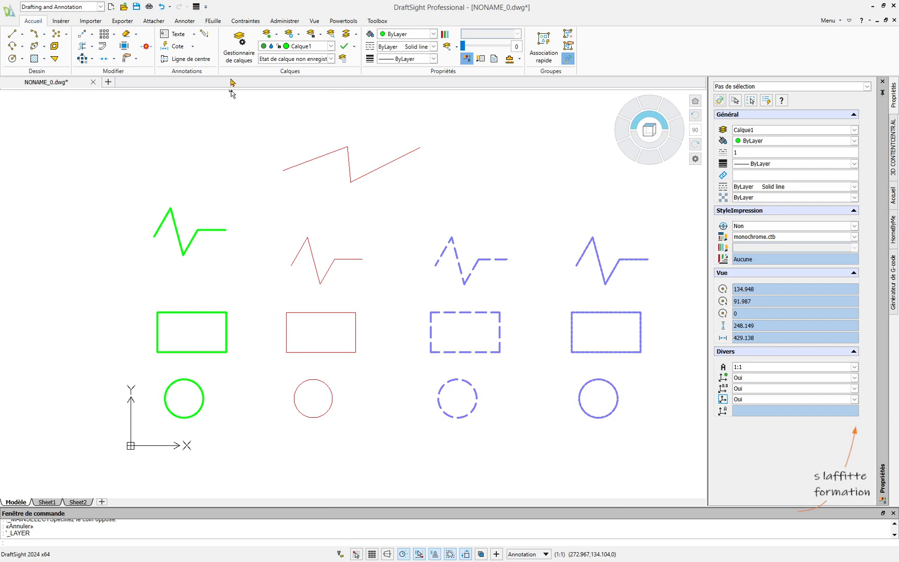
# - Merge layer Calque2 into destination layer Calque3 in the layer manager
pyautogui.click(239, 51)
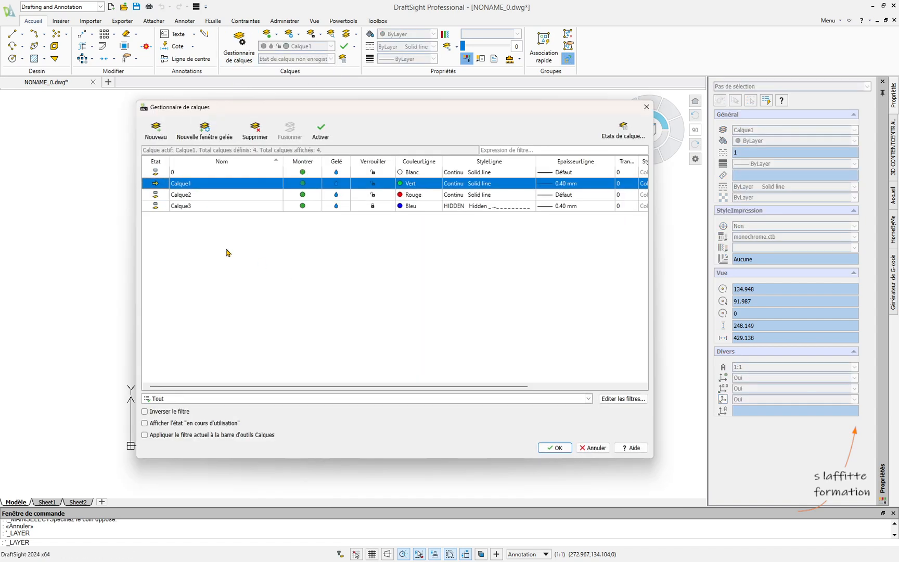
pyautogui.click(196, 211)
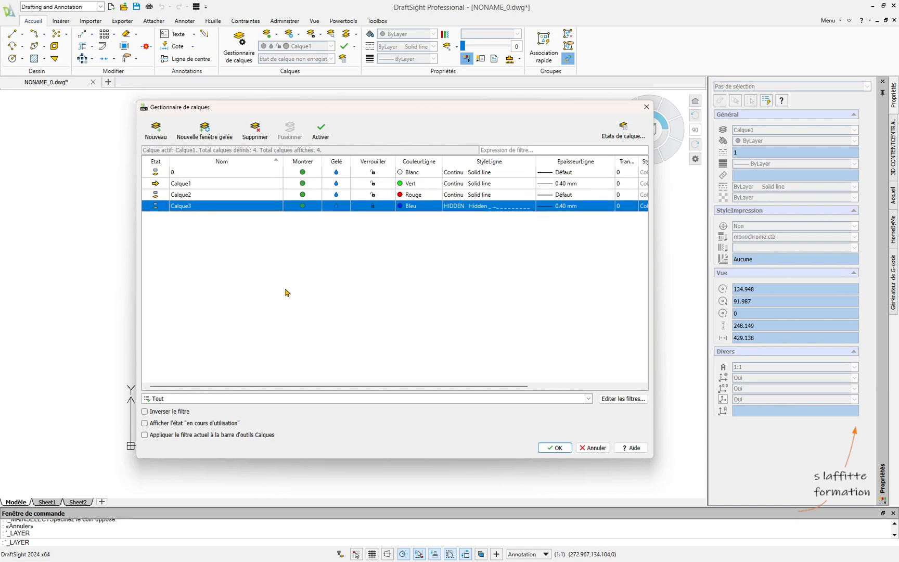
pyautogui.keyDown('shift'); pyautogui.click(205, 196); pyautogui.keyUp('shift')
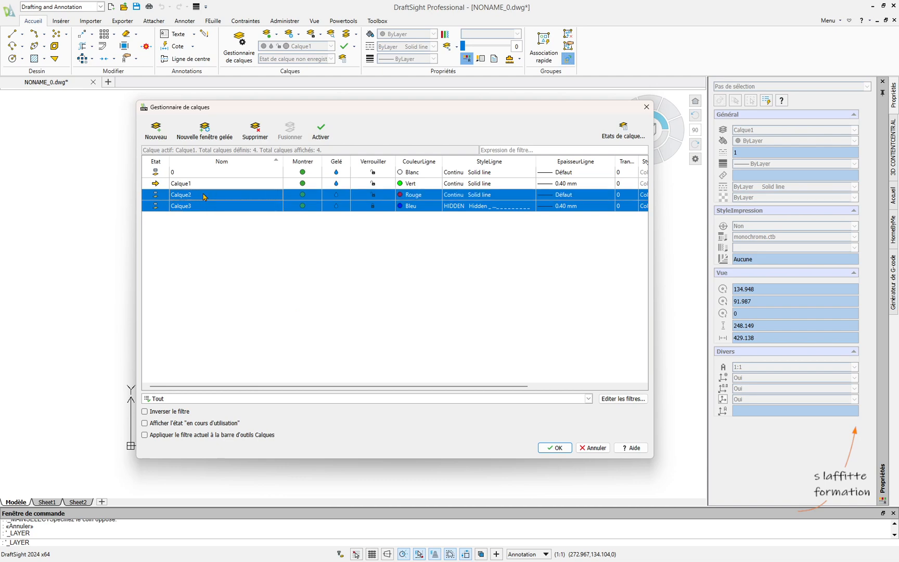
pyautogui.click(310, 270)
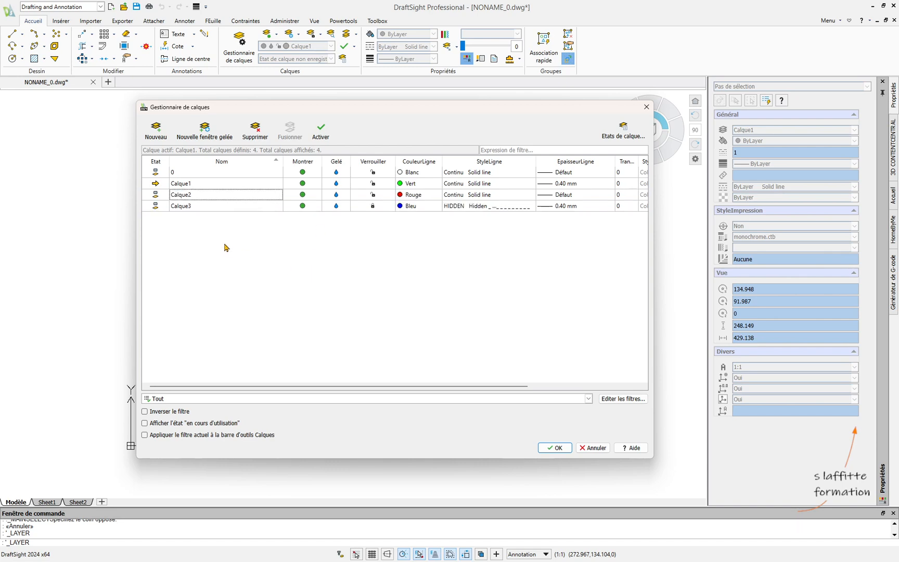
pyautogui.moveTo(358, 109)
pyautogui.mouseDown()
pyautogui.moveTo(479, 150)
pyautogui.moveTo(474, 134)
pyautogui.mouseUp()
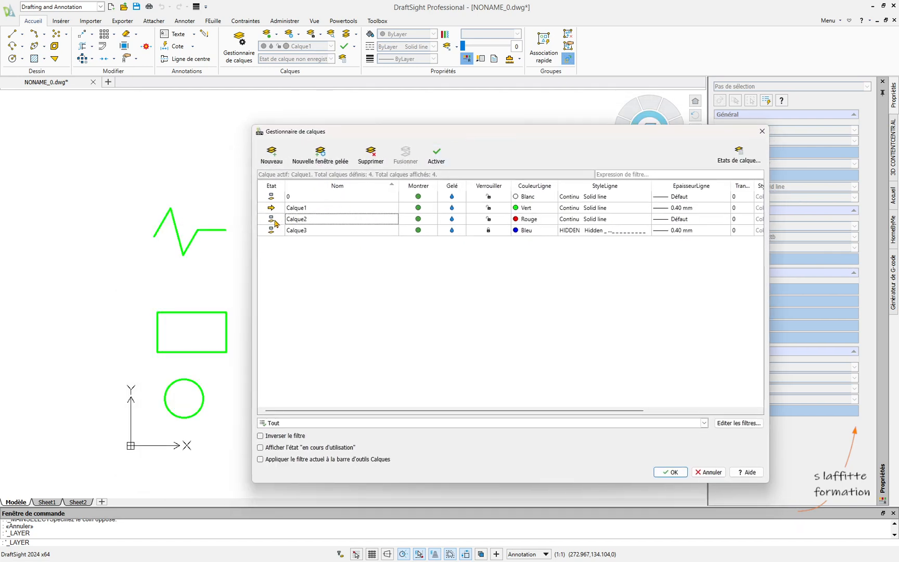
pyautogui.click(295, 208)
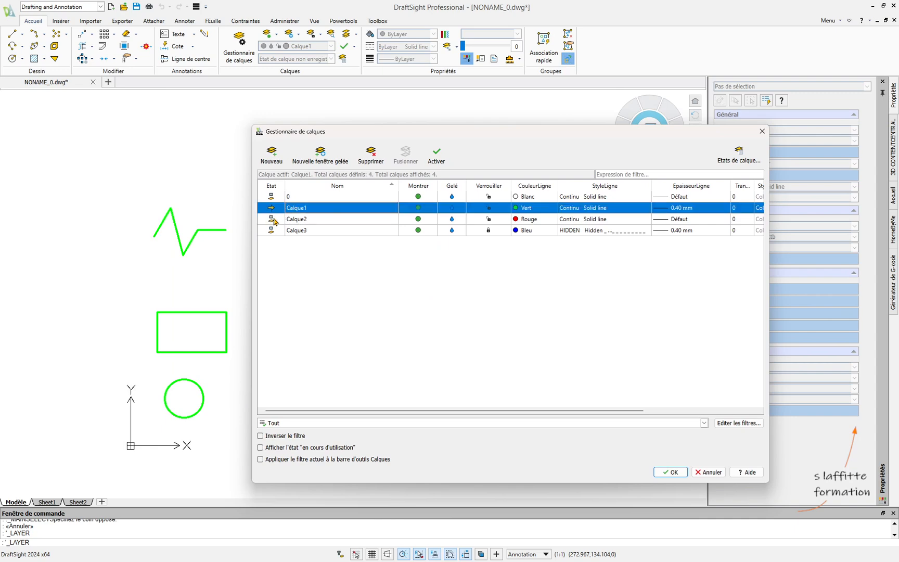
pyautogui.click(310, 223)
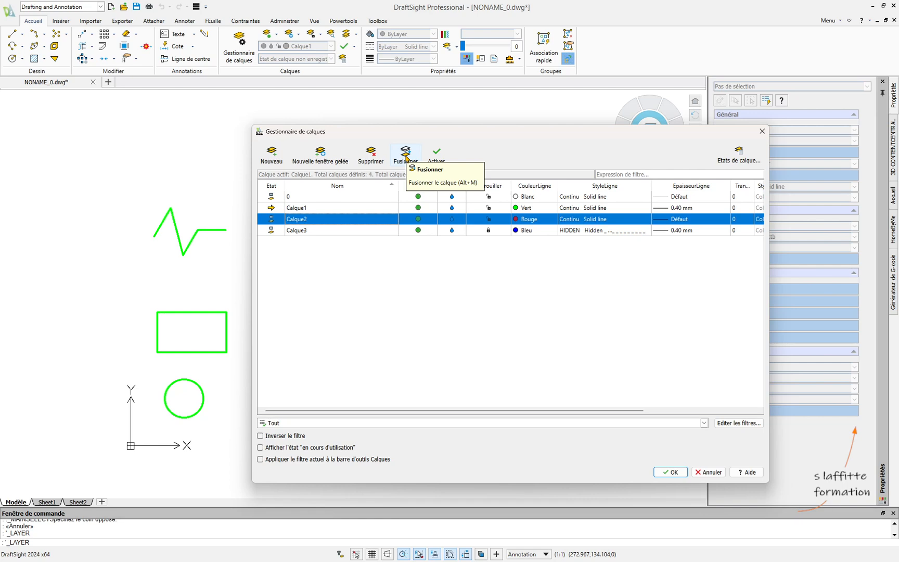
pyautogui.click(342, 232)
pyautogui.click(342, 220)
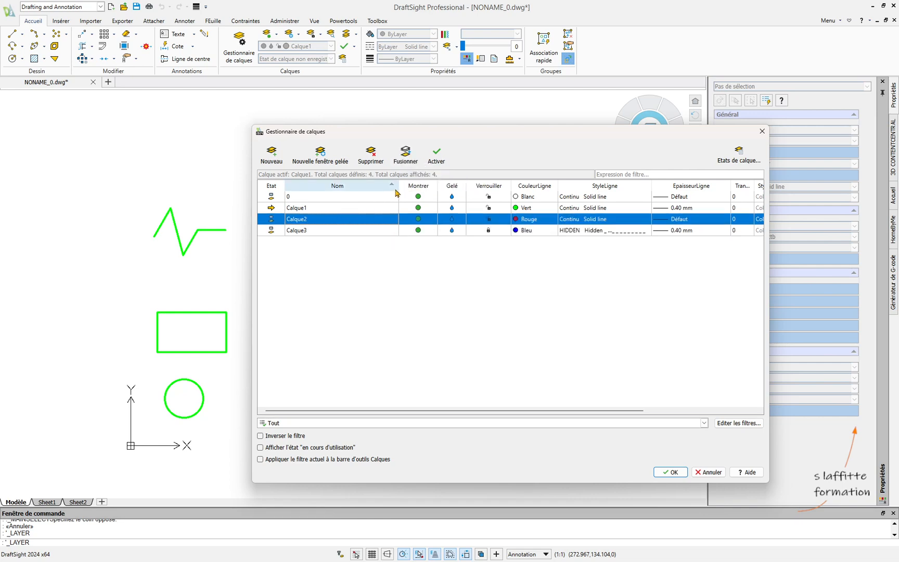
pyautogui.click(408, 156)
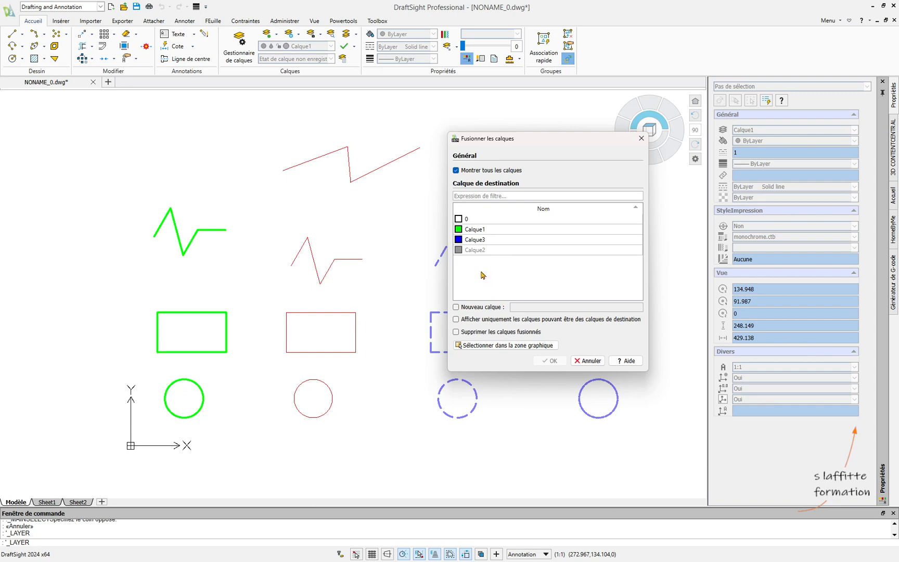
pyautogui.click(483, 240)
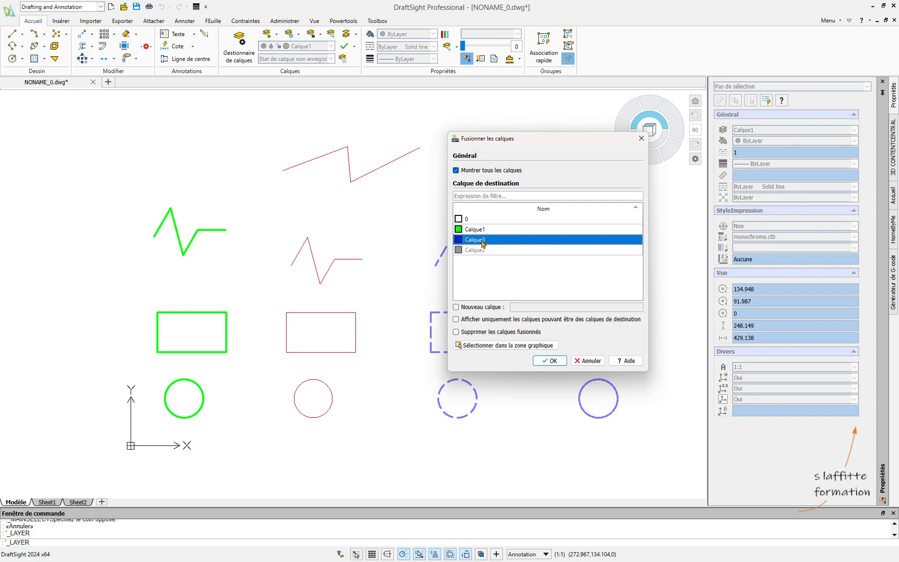
pyautogui.click(553, 361)
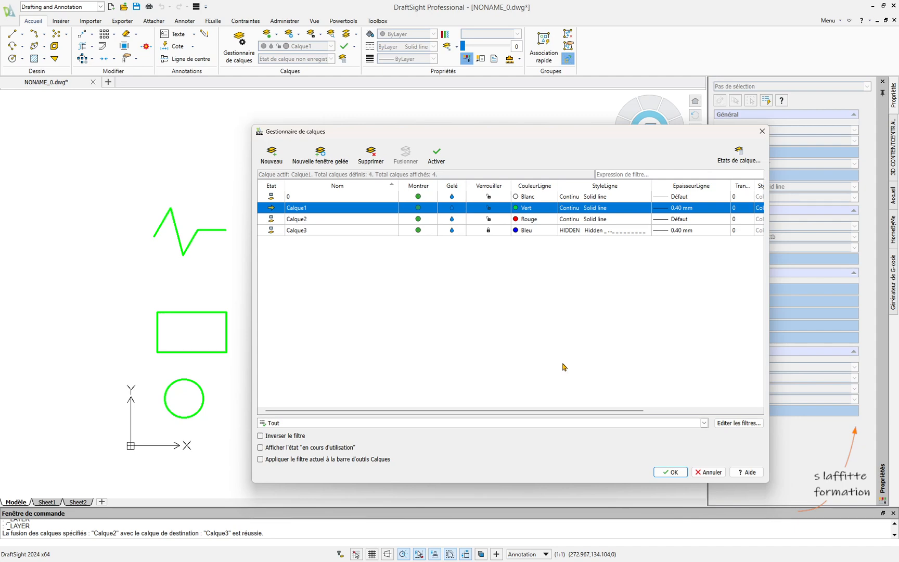
# - Delete the emptied layer Calque2 in the layer manager, and check the layer list, leaving Calque1 active
pyautogui.moveTo(553, 131)
pyautogui.mouseDown()
pyautogui.moveTo(551, 381)
pyautogui.moveTo(539, 468)
pyautogui.mouseUp()
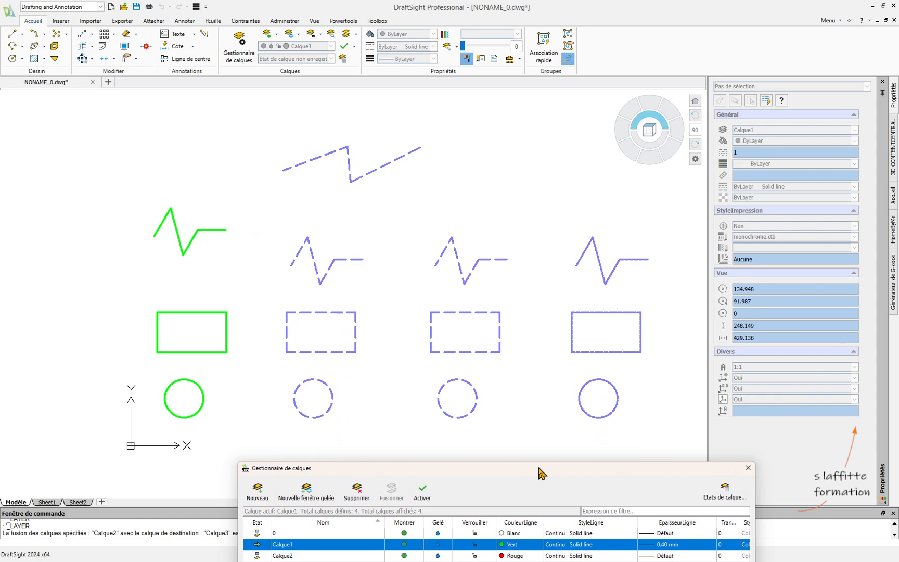
pyautogui.moveTo(539, 468); pyautogui.dragTo(566, 307)
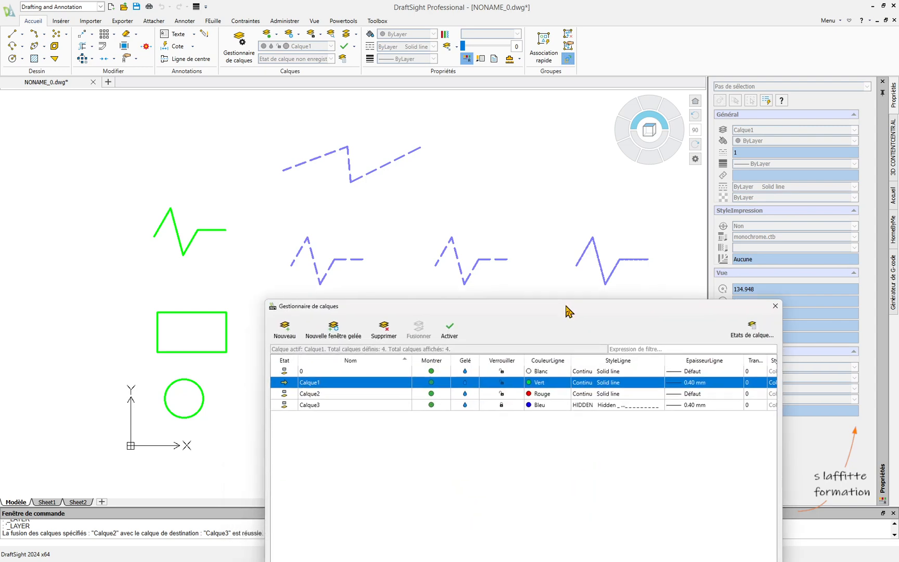
pyautogui.moveTo(569, 311); pyautogui.dragTo(605, 113)
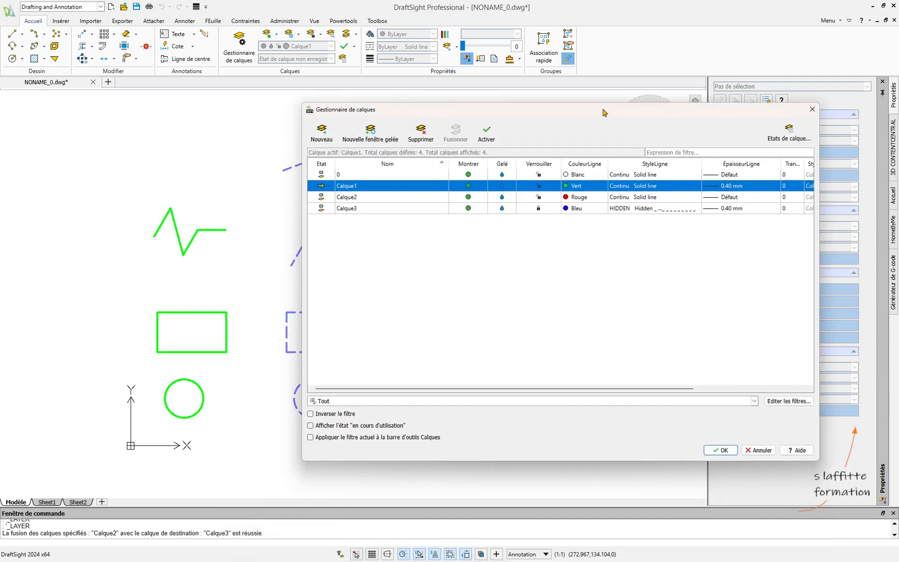
pyautogui.click(363, 198)
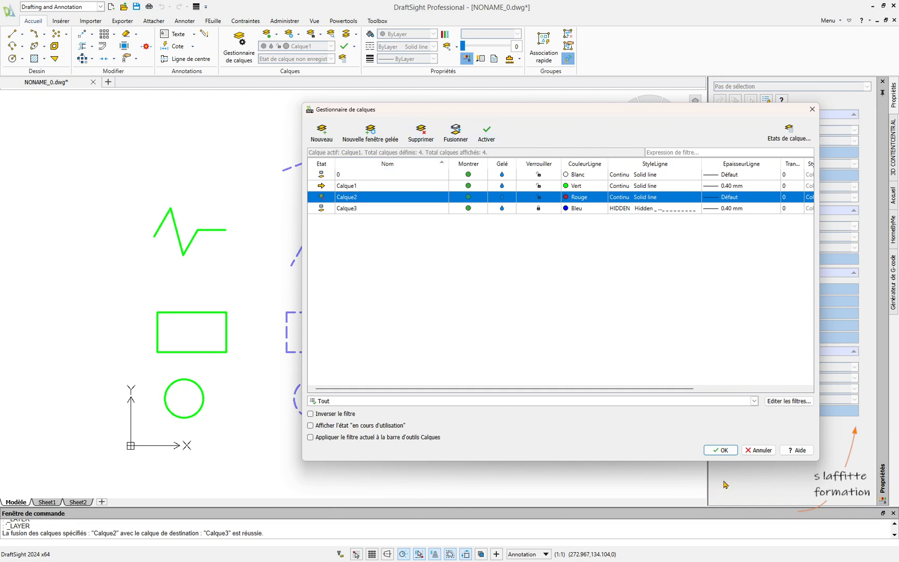
pyautogui.click(720, 450)
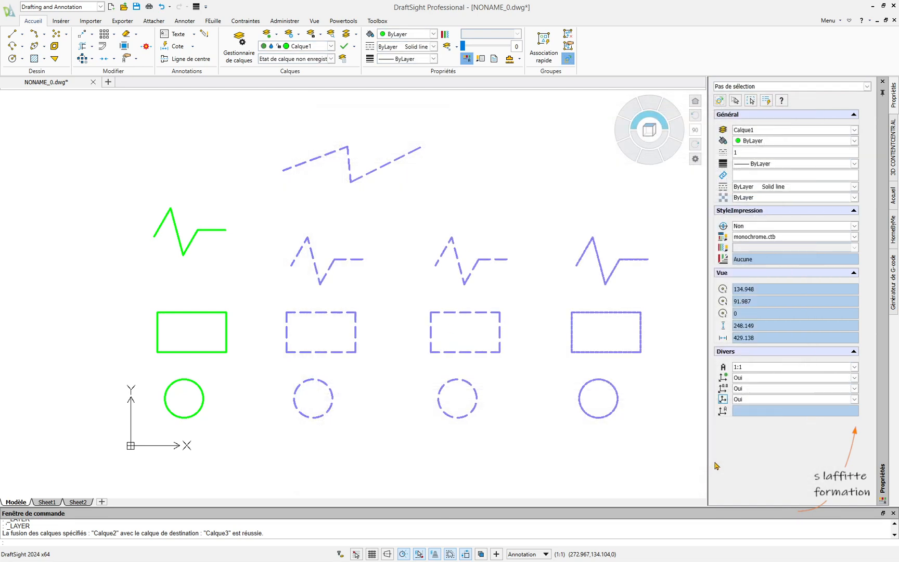
pyautogui.click(331, 46)
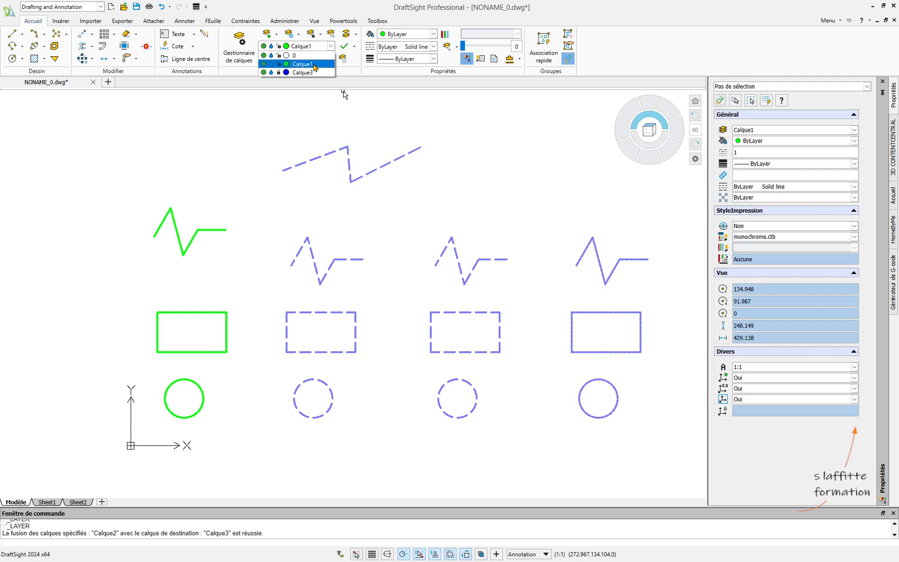
pyautogui.click(314, 64)
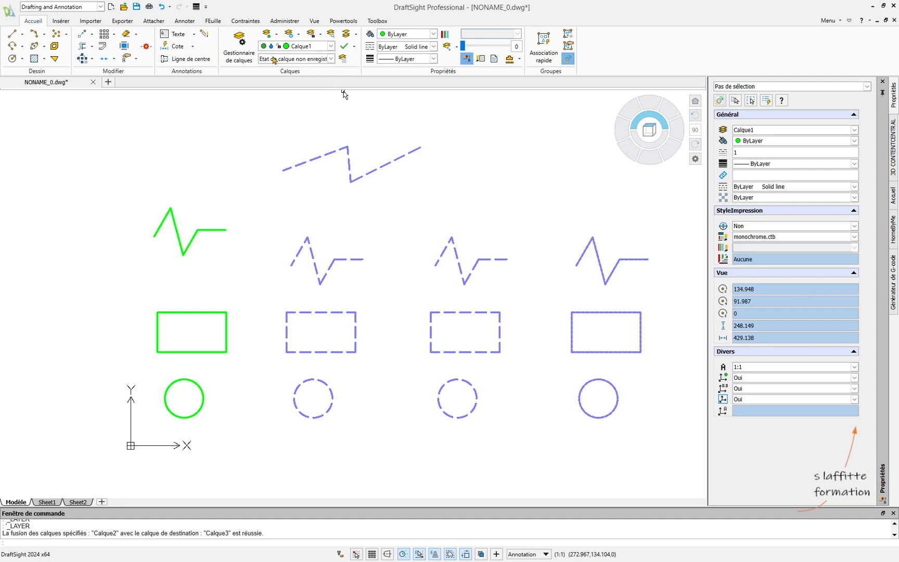
# - Check the remaining layers in the layer manager, and unlock layer Calque3
pyautogui.click(240, 54)
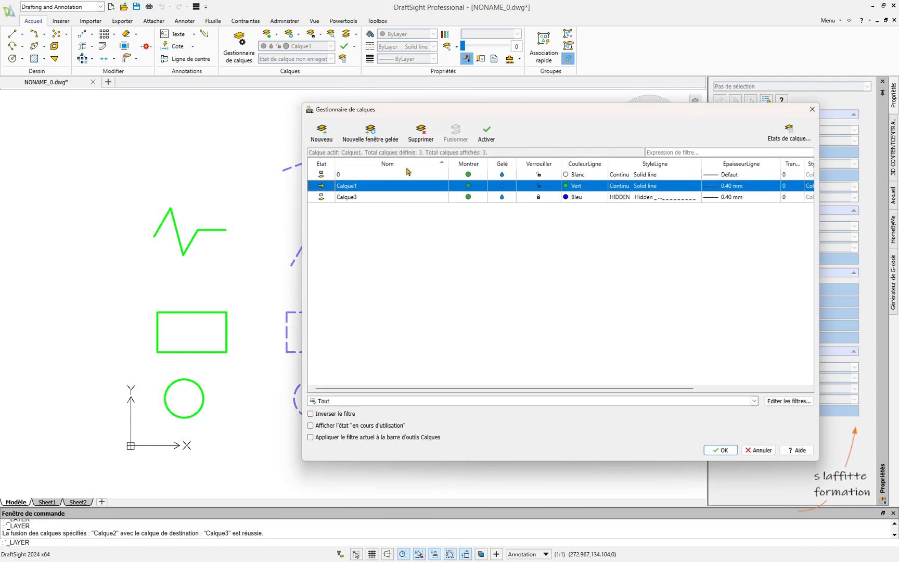
pyautogui.click(389, 197)
pyautogui.click(344, 186)
pyautogui.click(325, 201)
pyautogui.press('Return')
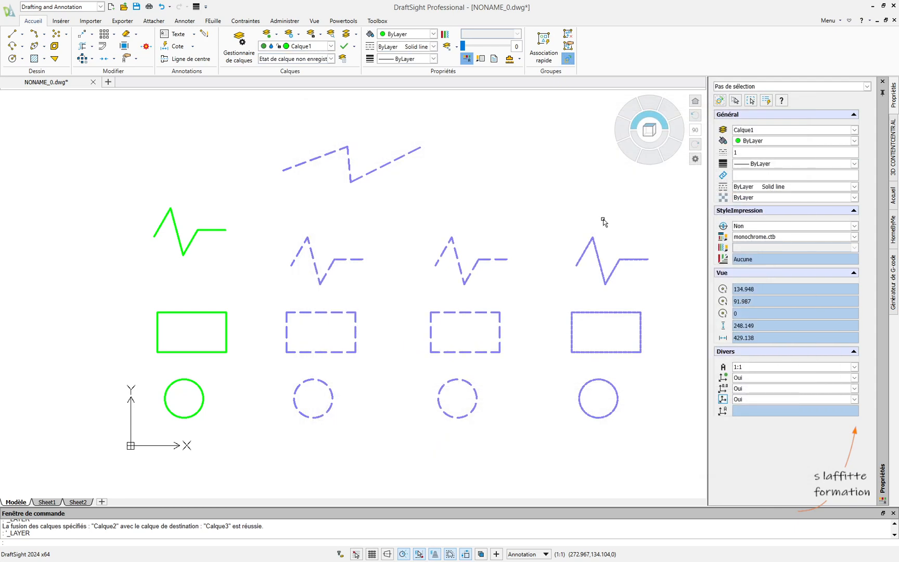
pyautogui.click(483, 182)
pyautogui.press('Escape')
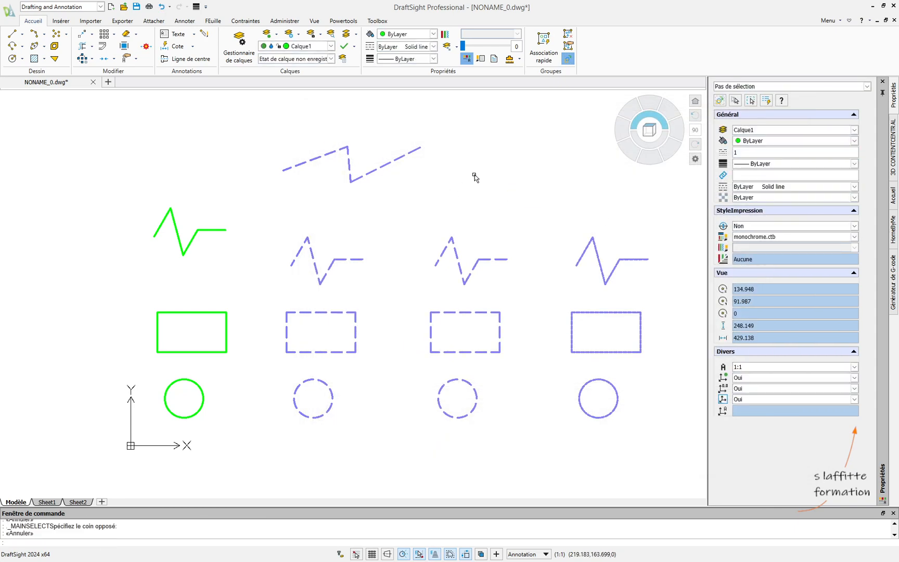
pyautogui.click(331, 46)
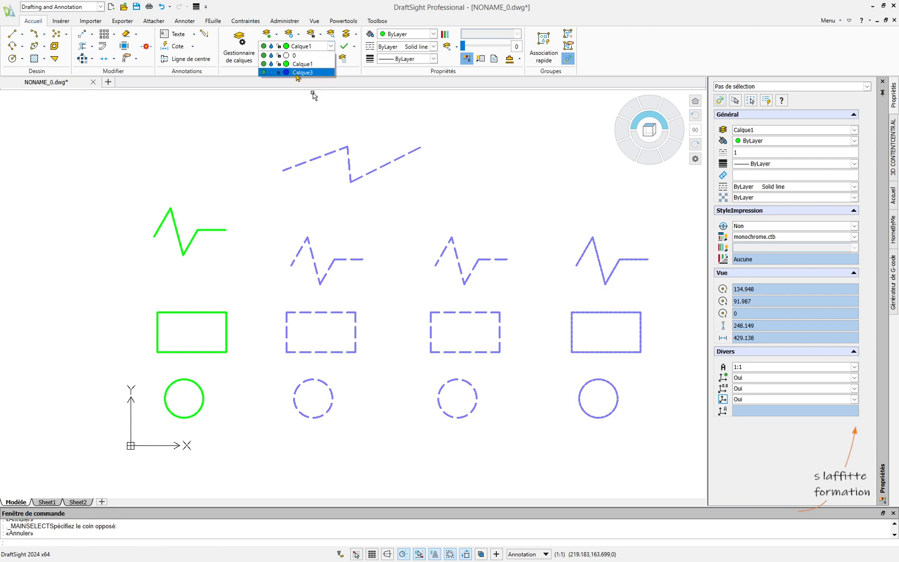
# - Review the merge options and possible destination layers for Calque3, and cancel the merge
pyautogui.click(238, 45)
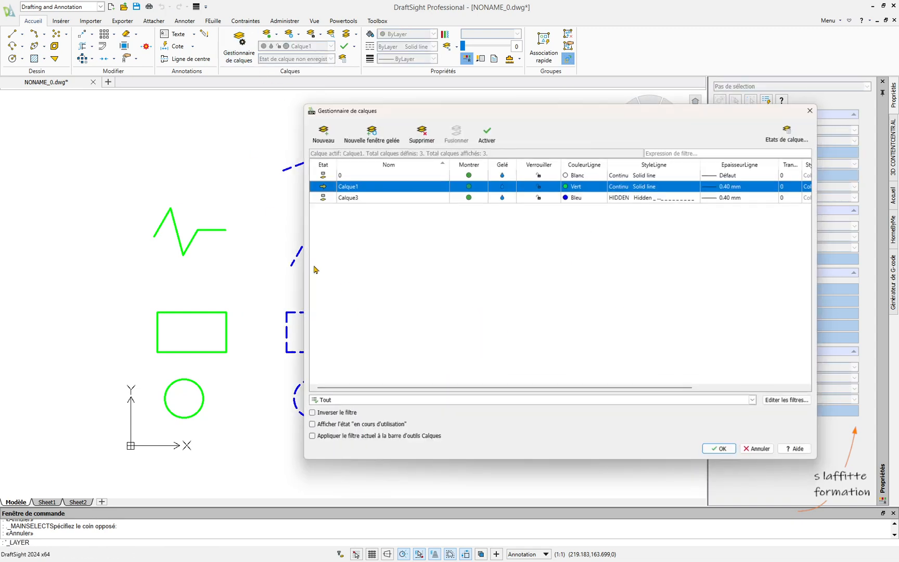
pyautogui.click(356, 198)
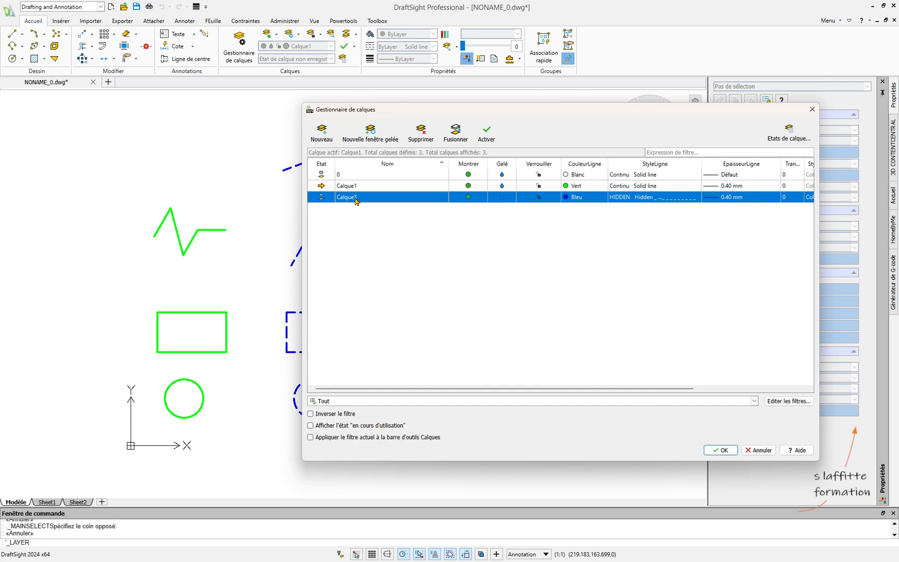
pyautogui.click(455, 133)
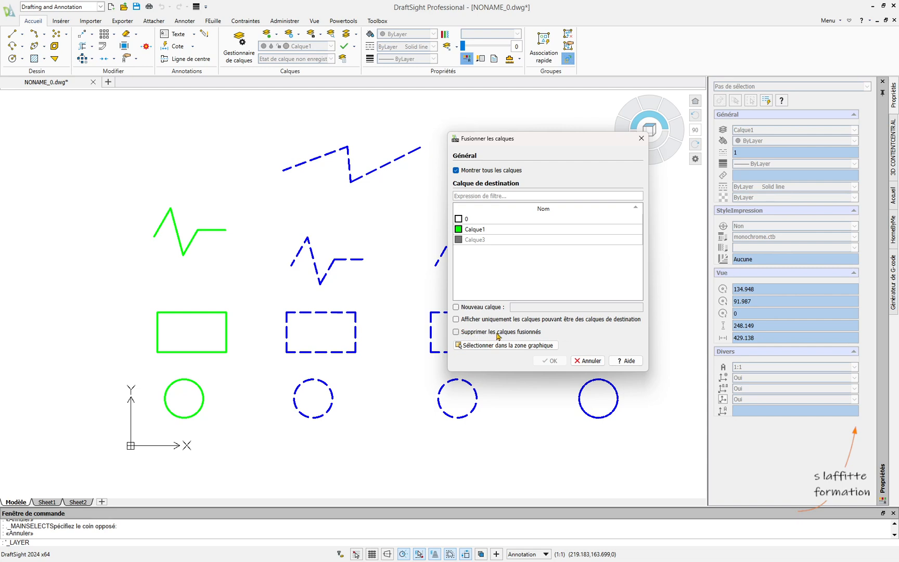
pyautogui.click(589, 360)
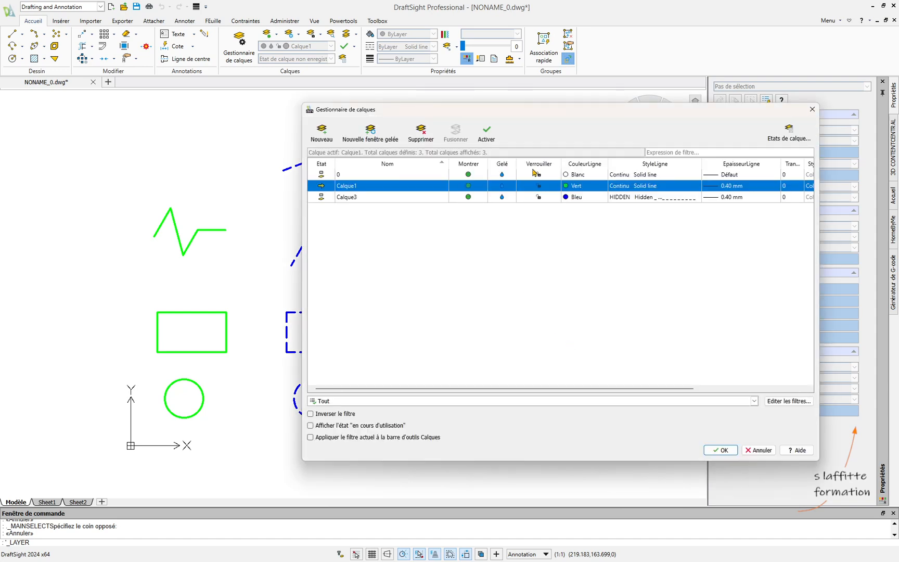